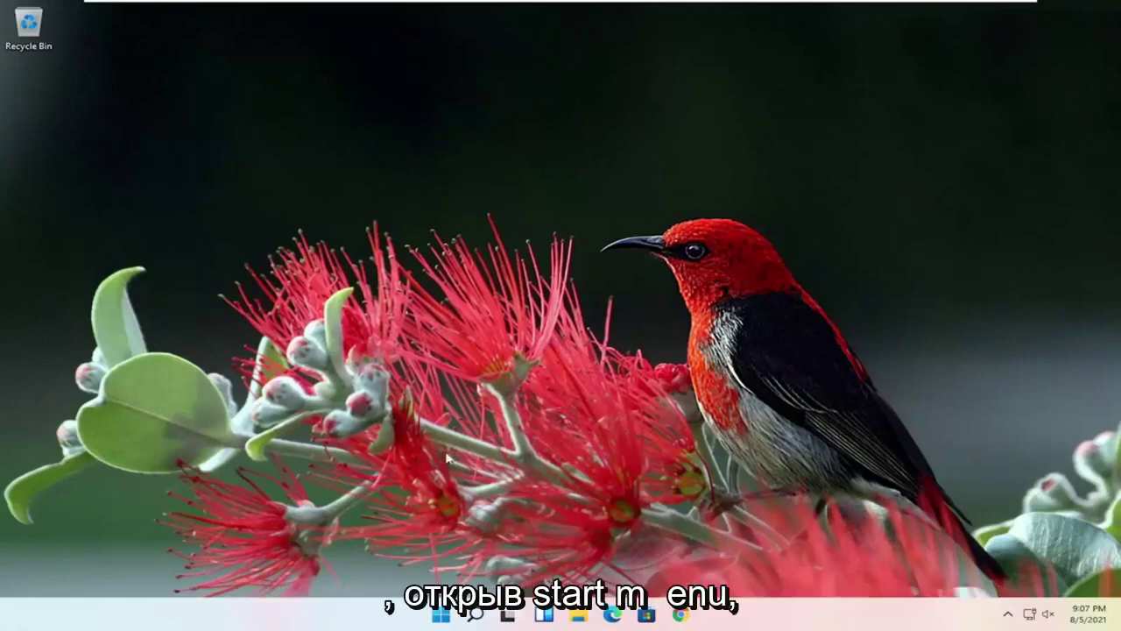
# Restart the PC from the Start menu's power options to reach the recovery screen
pyautogui.click(441, 615)
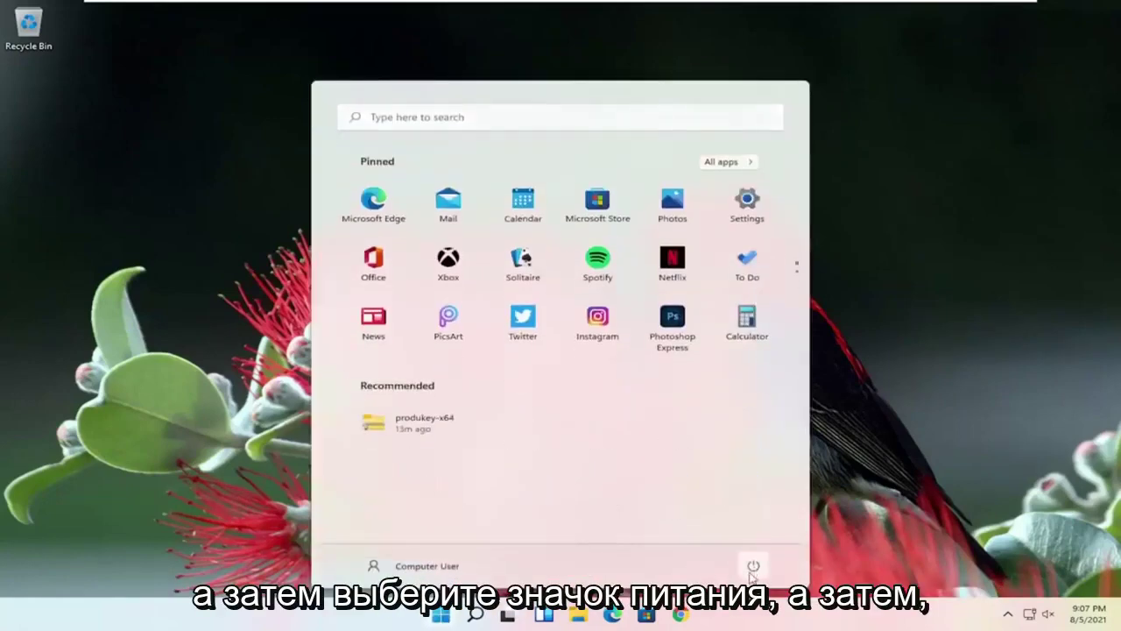
pyautogui.click(752, 567)
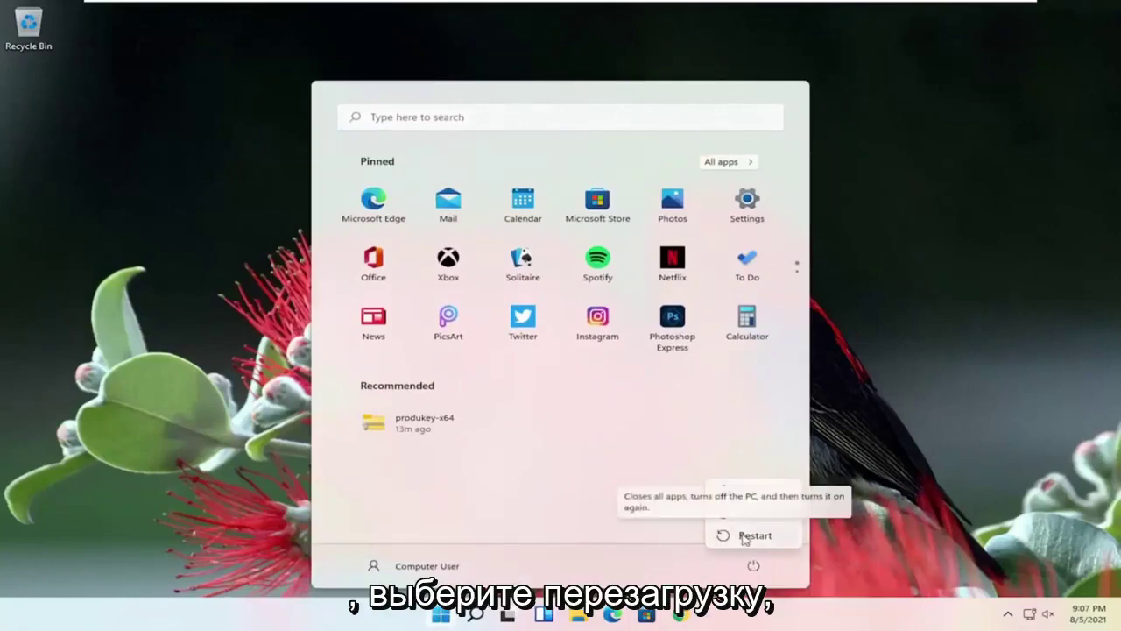
pyautogui.click(748, 535)
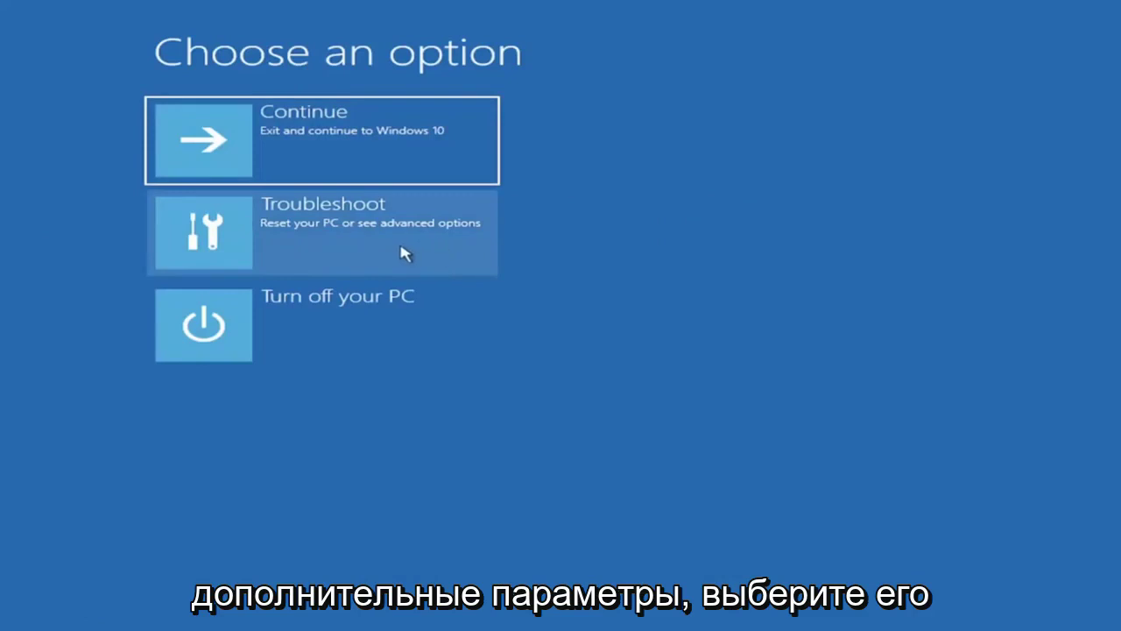
# Restart via Troubleshoot > Advanced options > Startup Settings into Safe Mode with Networking (F5)
pyautogui.click(308, 234)
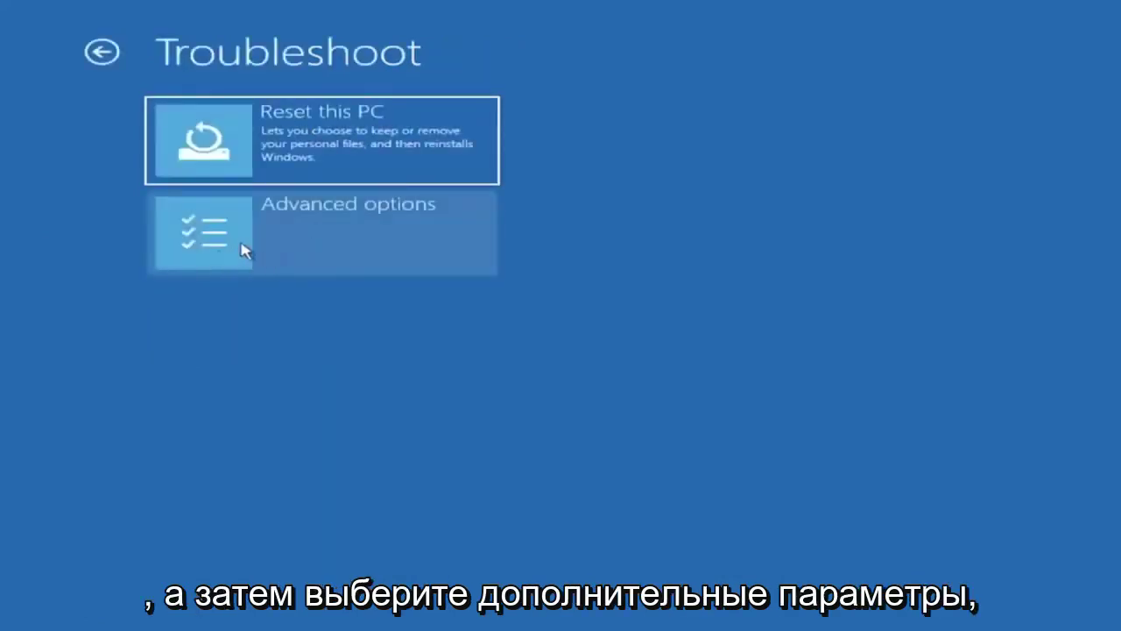
pyautogui.click(343, 237)
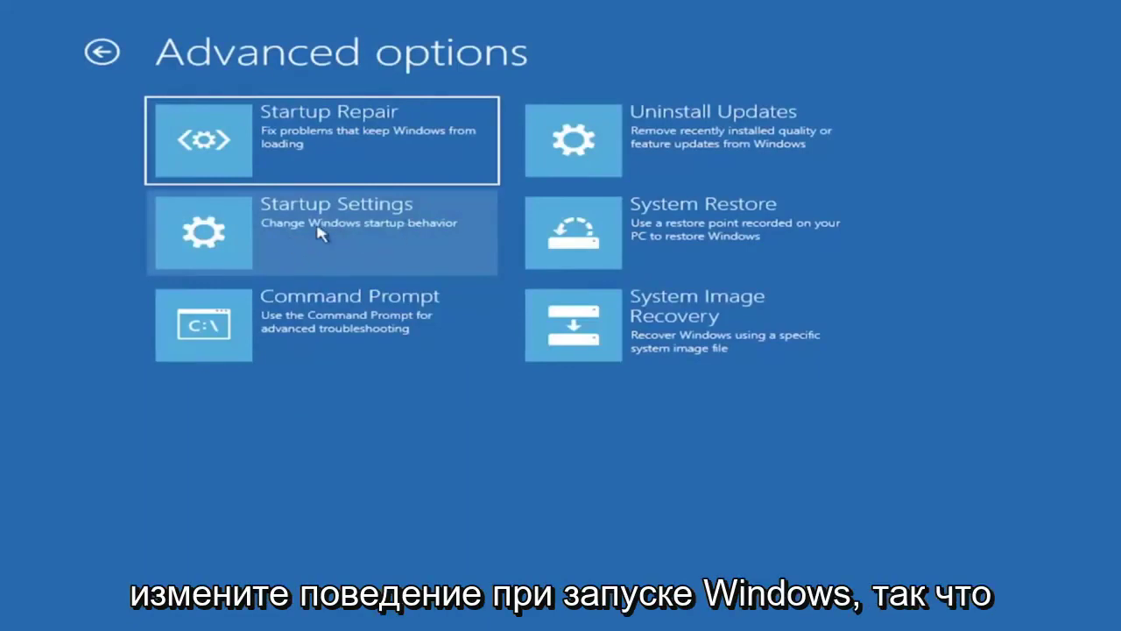
pyautogui.click(321, 233)
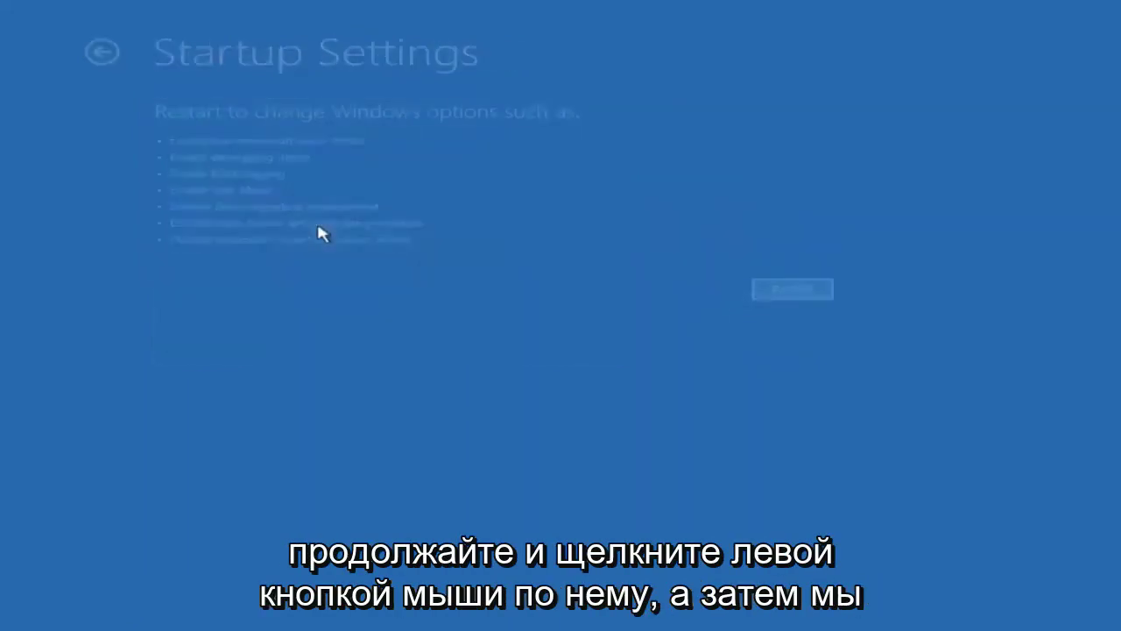
pyautogui.click(799, 298)
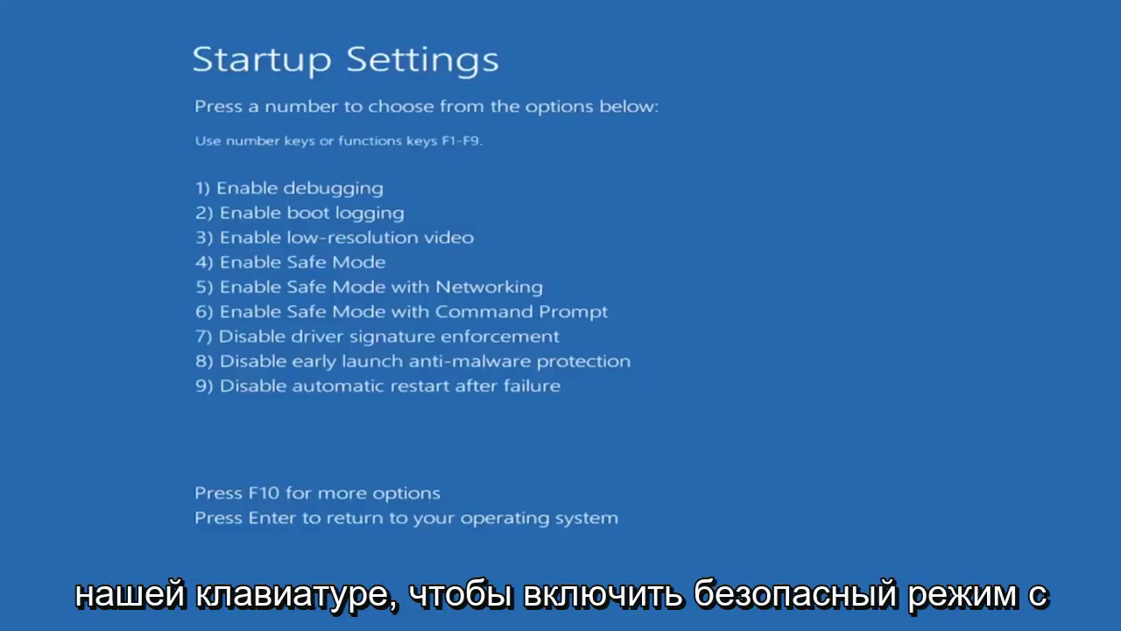
pyautogui.press('F5')
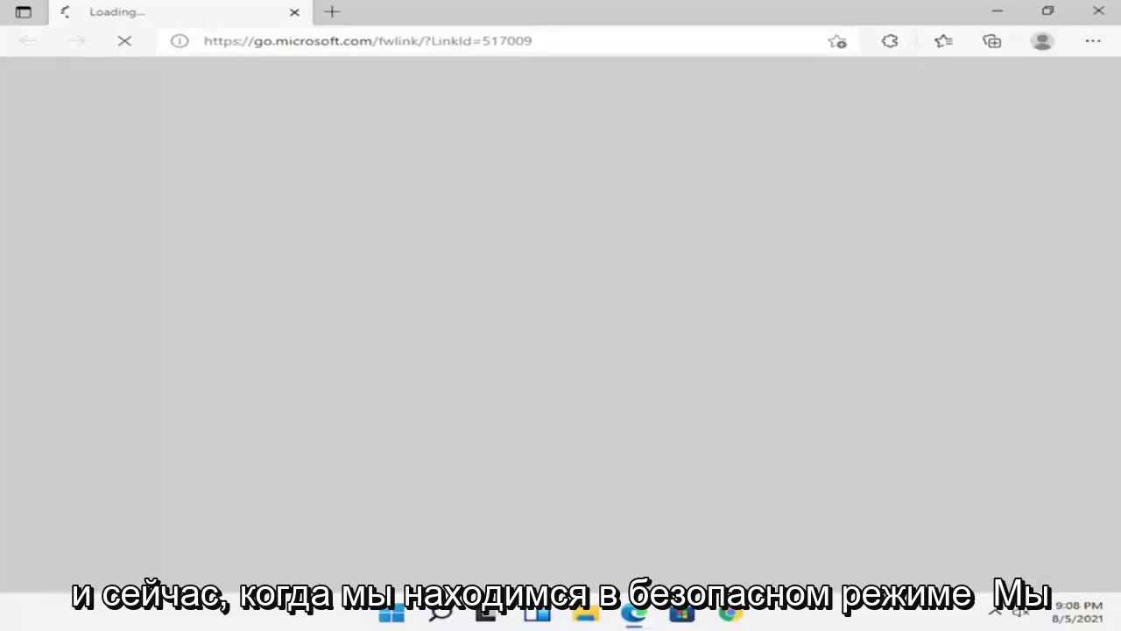
# Close the loading browser and open File Explorer at This PC
pyautogui.click(1098, 10)
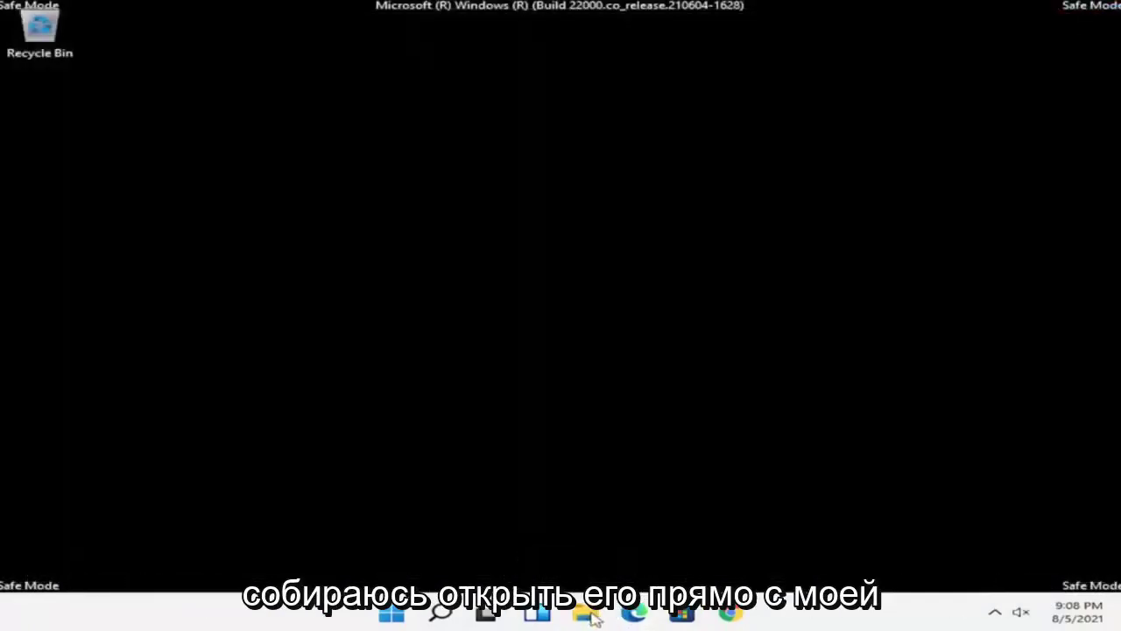
pyautogui.click(591, 614)
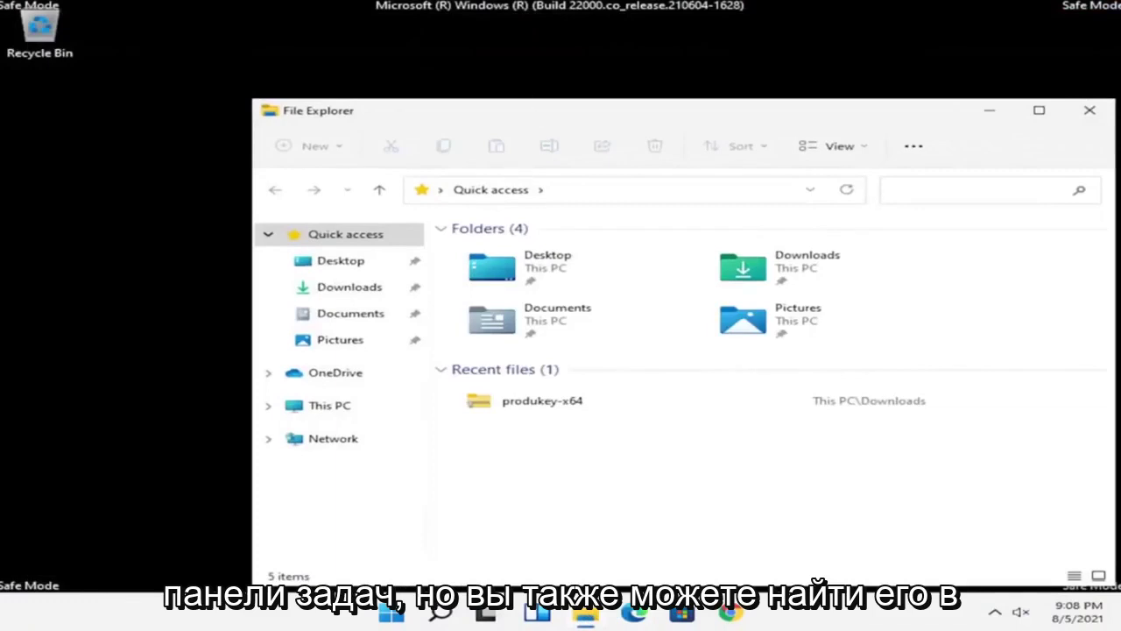
pyautogui.moveTo(532, 113); pyautogui.dragTo(408, 72)
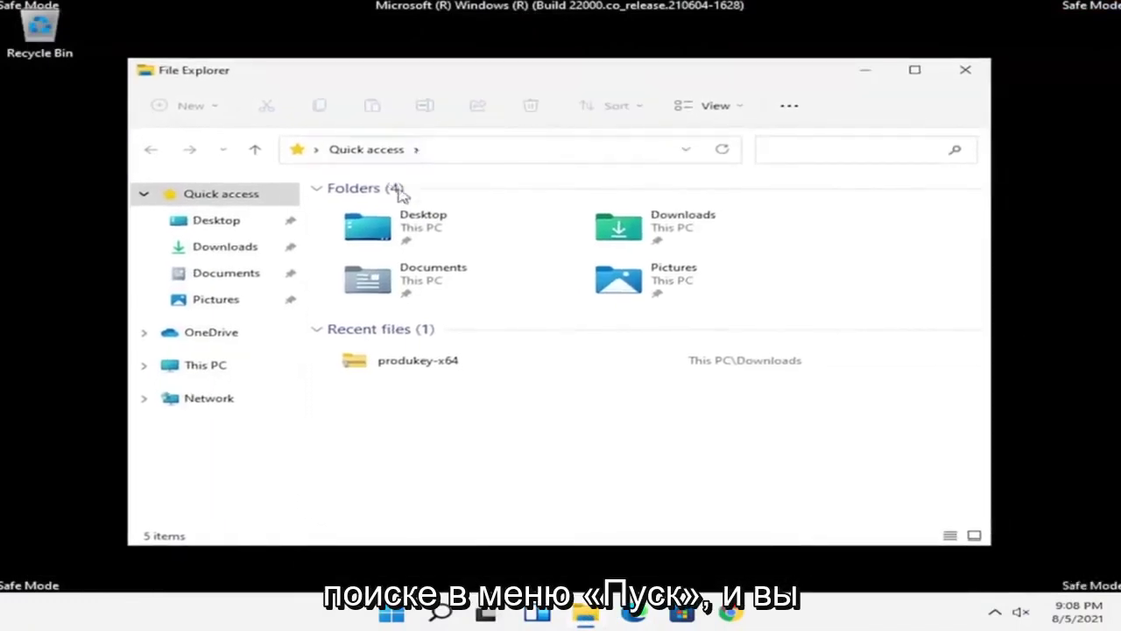
pyautogui.click(229, 369)
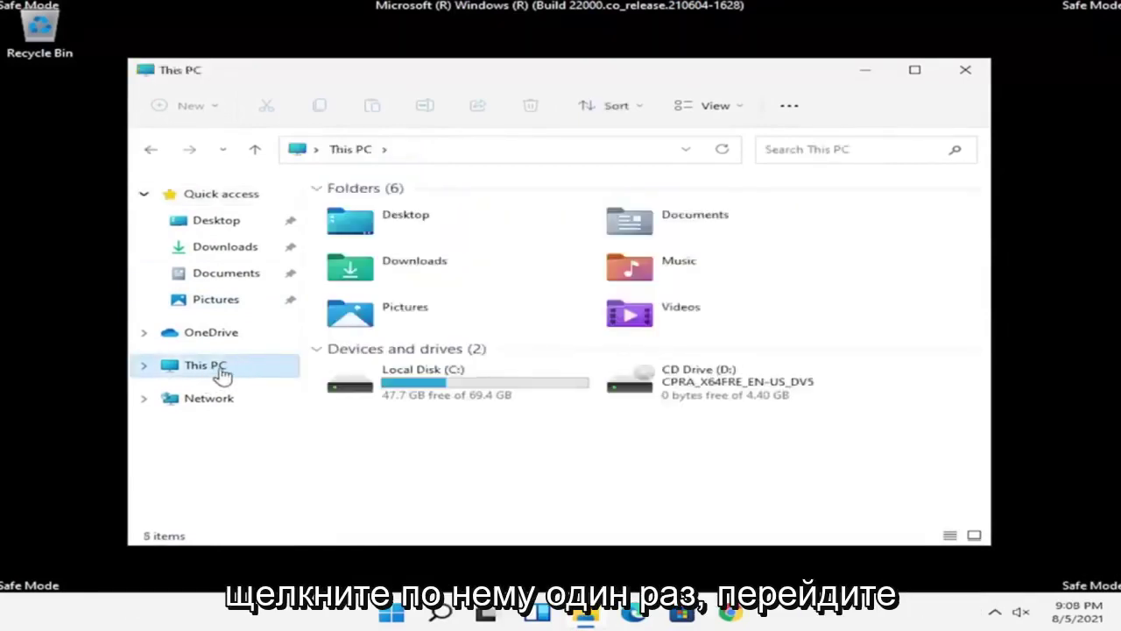
# Navigate to the C:\Windows\SoftwareDistribution\Download folder
pyautogui.doubleClick(440, 386)
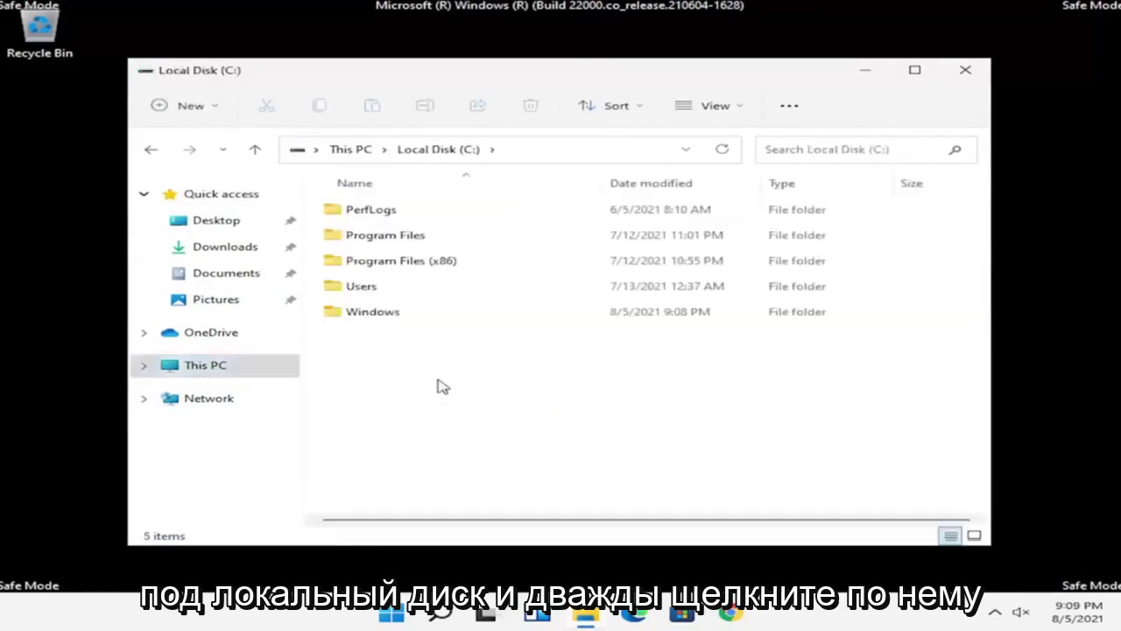
pyautogui.click(419, 321)
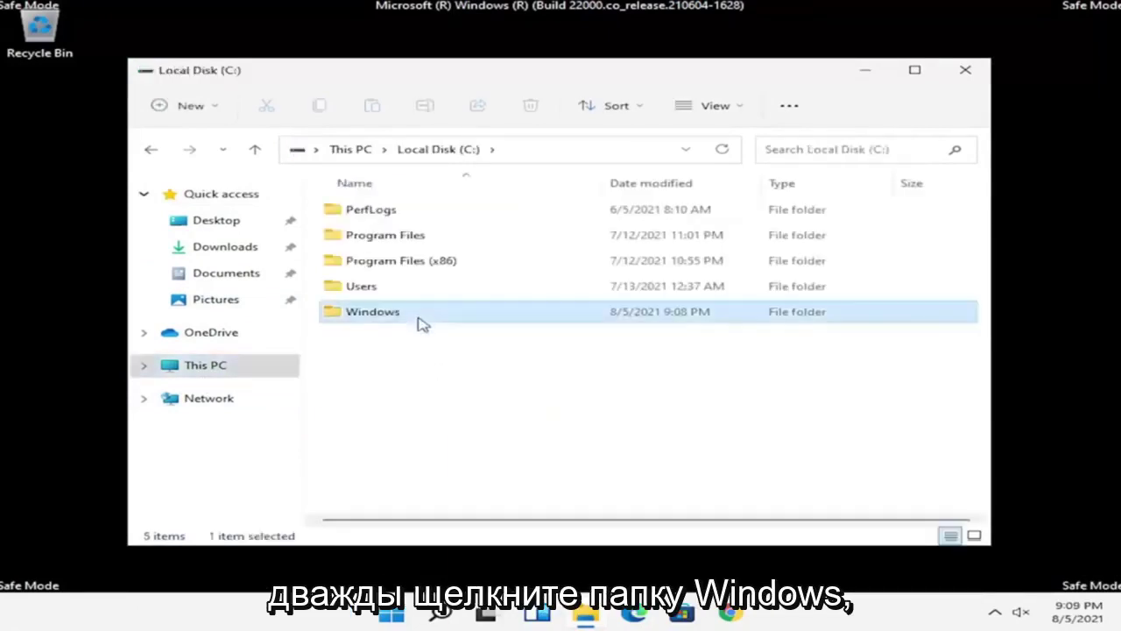
pyautogui.doubleClick(418, 321)
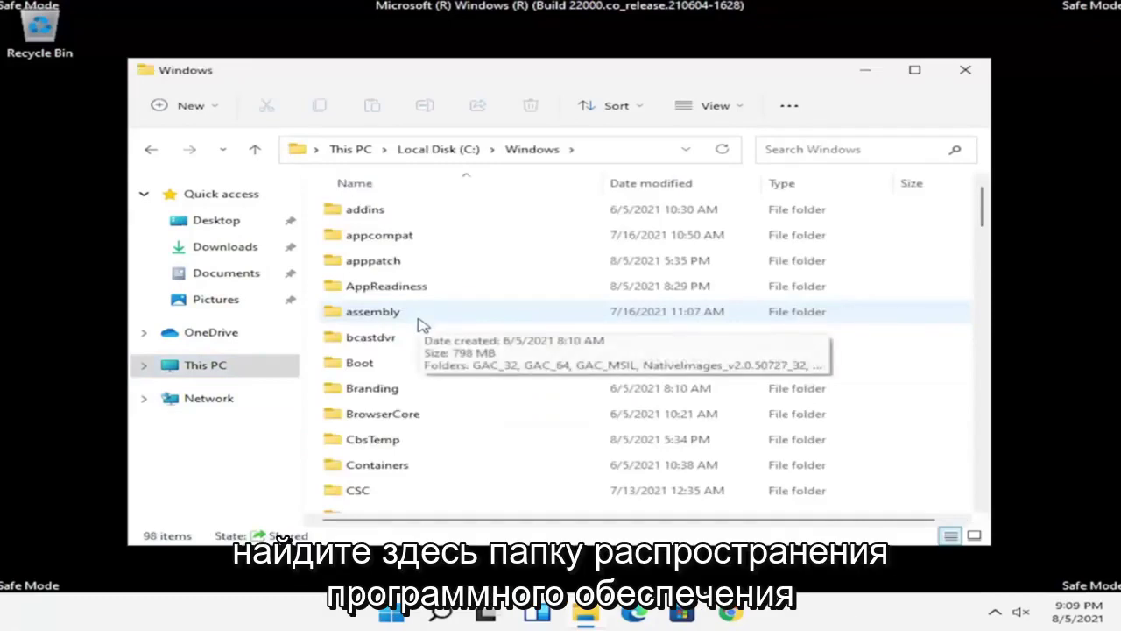
pyautogui.scroll(-5, 422, 333)
pyautogui.scroll(-15, 423, 337)
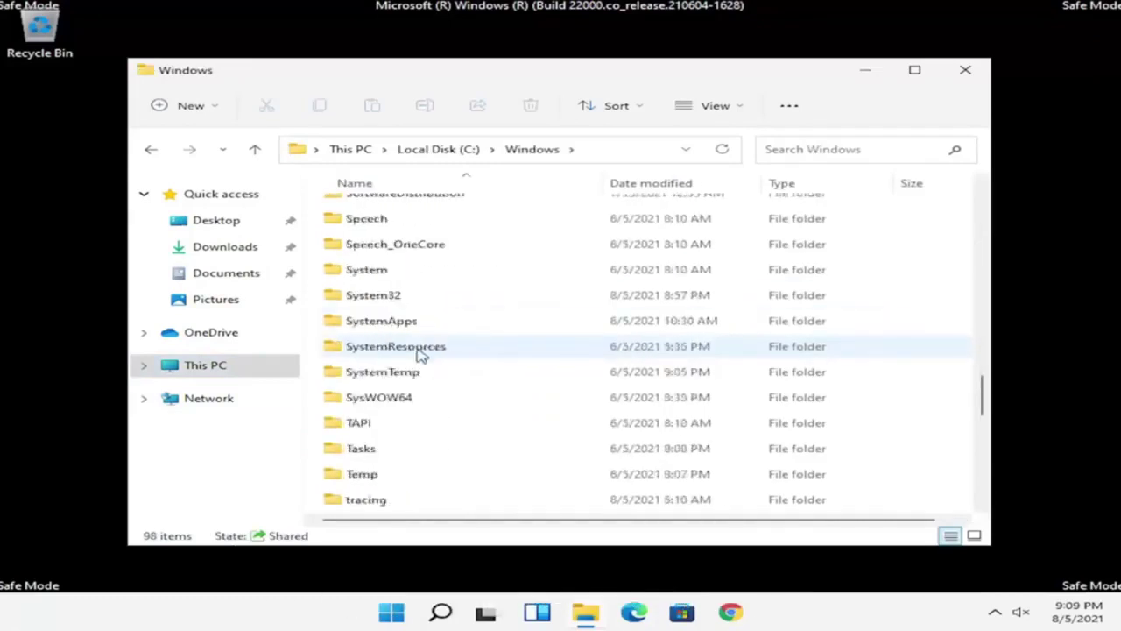
pyautogui.scroll(2, 401, 362)
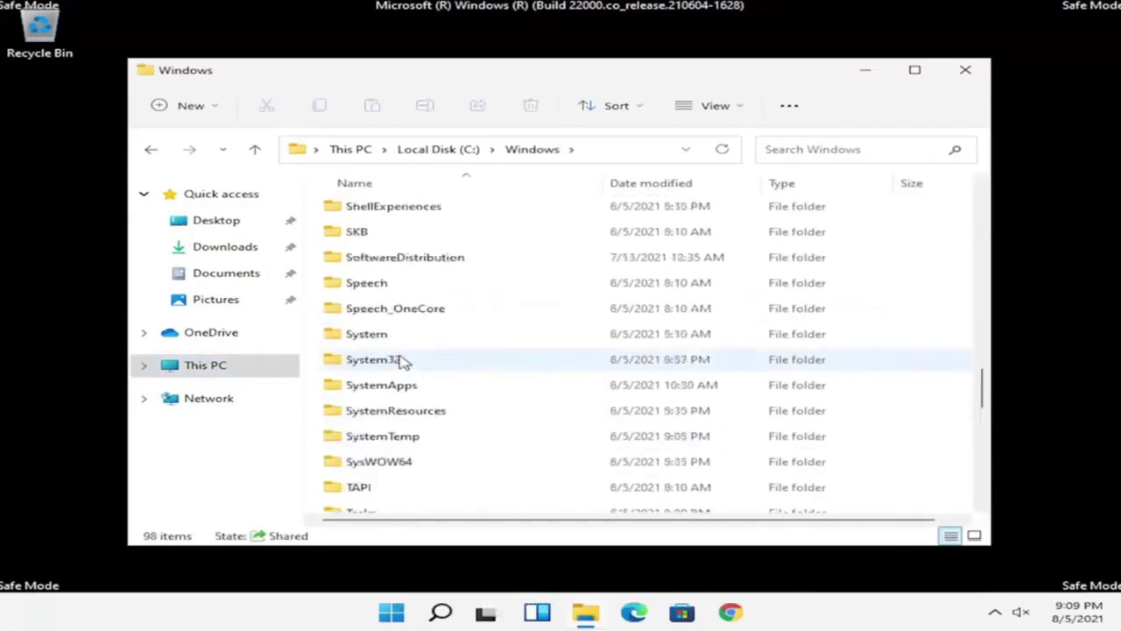
pyautogui.doubleClick(417, 259)
pyautogui.click(386, 235)
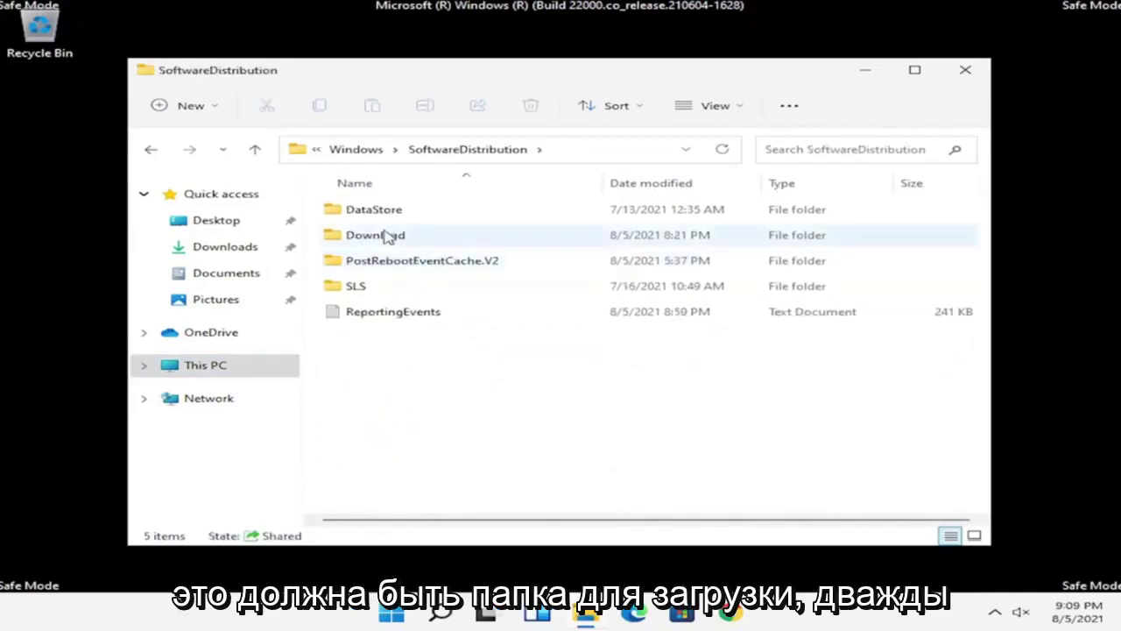
pyautogui.doubleClick(378, 244)
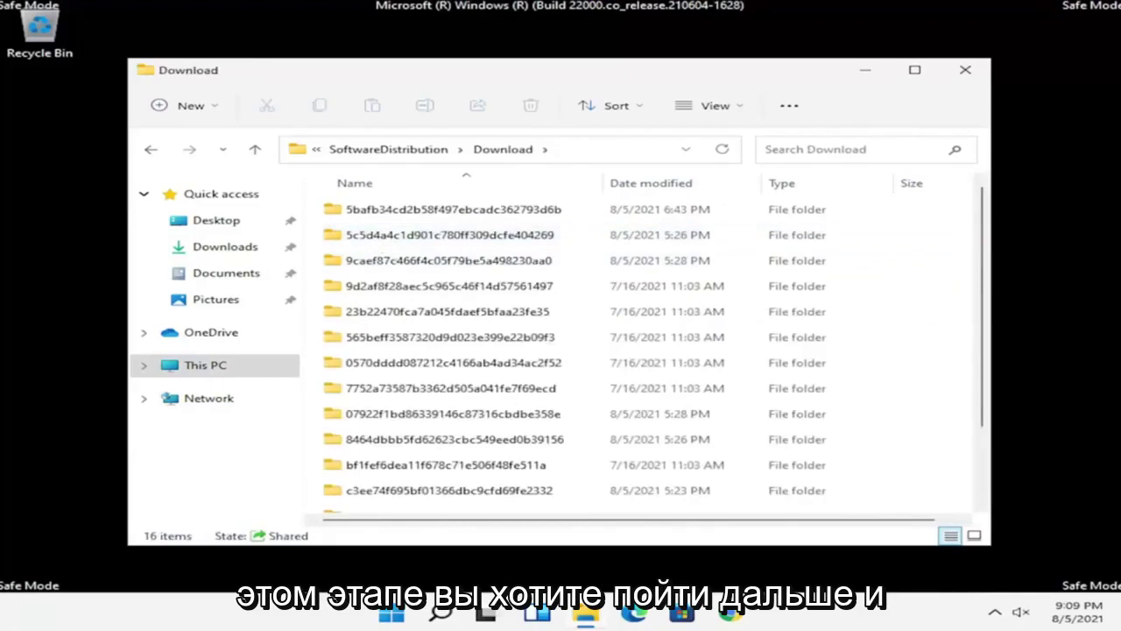
# Select all 16 update folders in Download, delete them, and close File Explorer
pyautogui.click(547, 336)
pyautogui.scroll(-2, 543, 298)
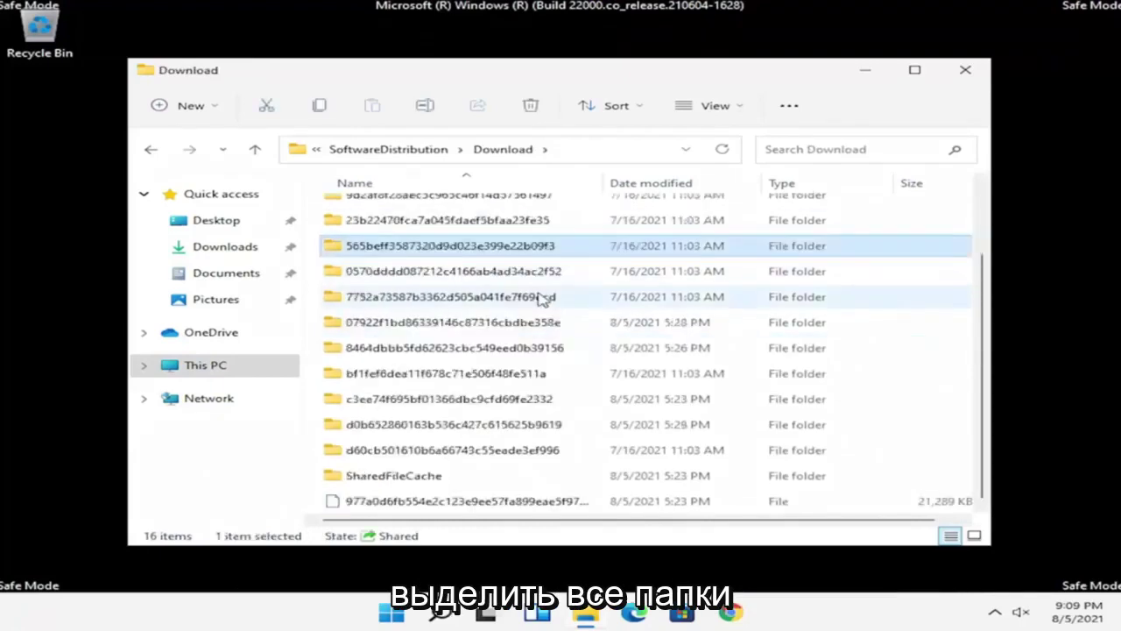
pyautogui.scroll(2, 543, 298)
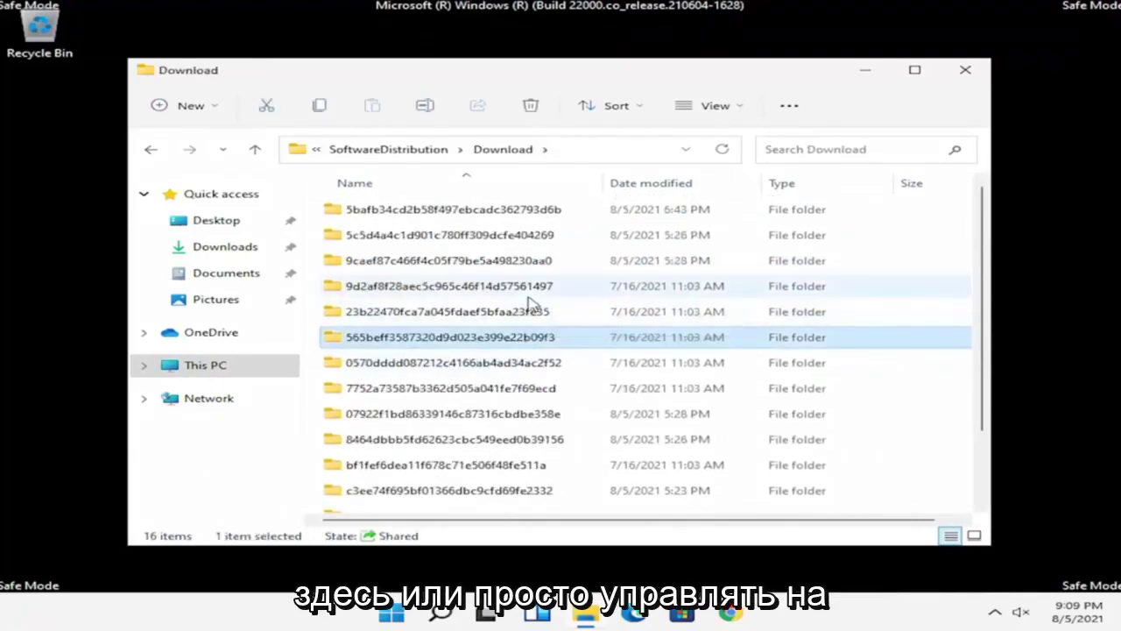
pyautogui.hotkey('ctrl', 'a')
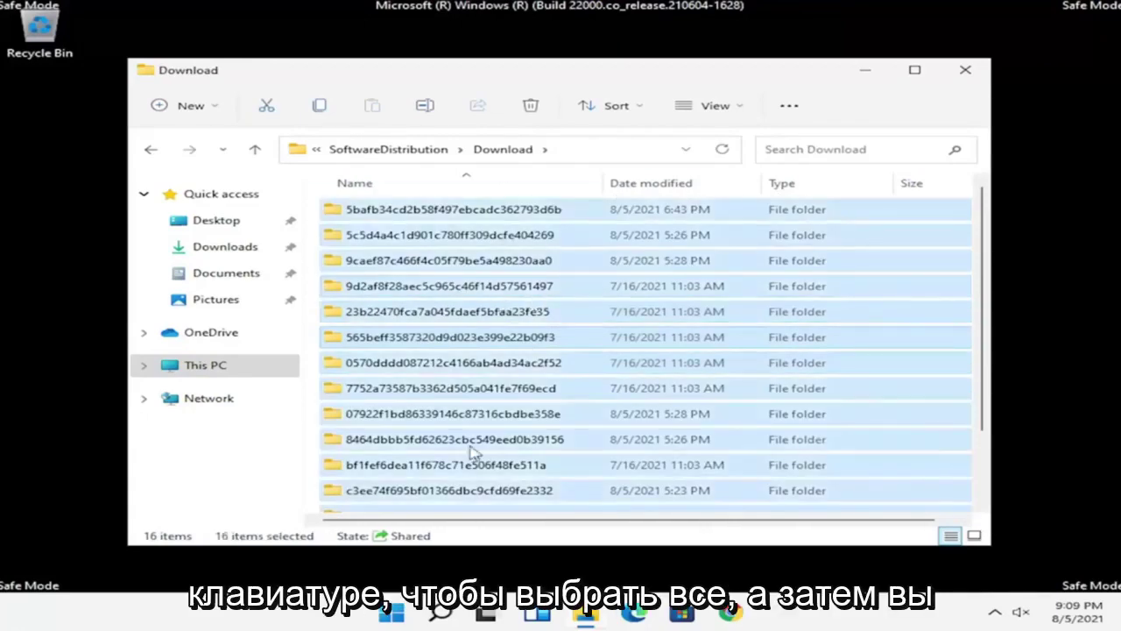
pyautogui.rightClick(521, 311)
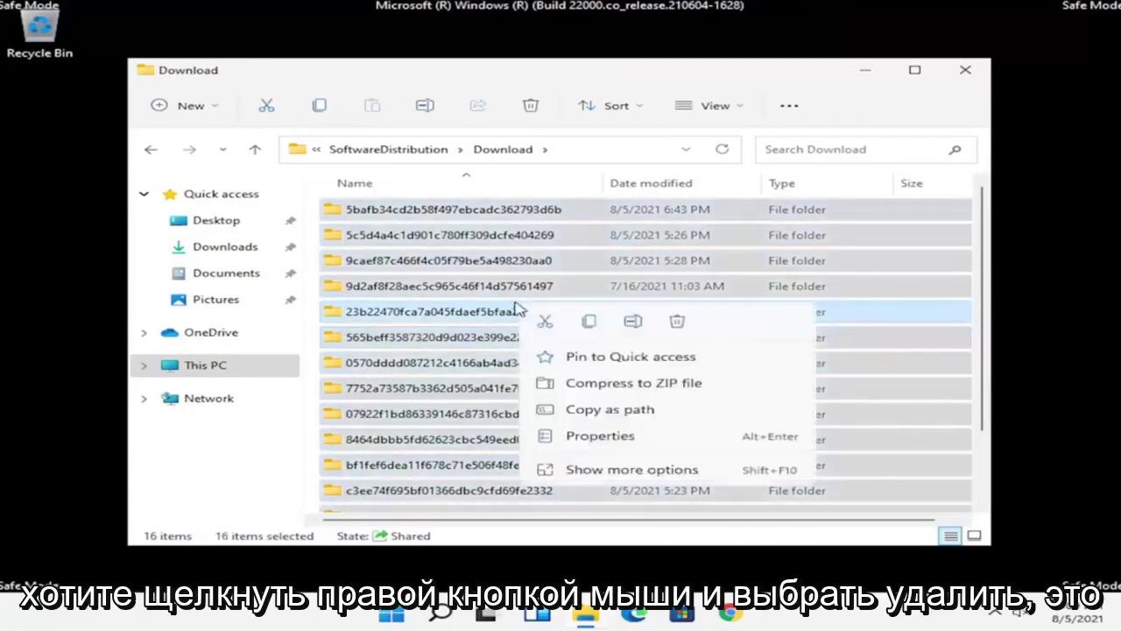
pyautogui.click(678, 322)
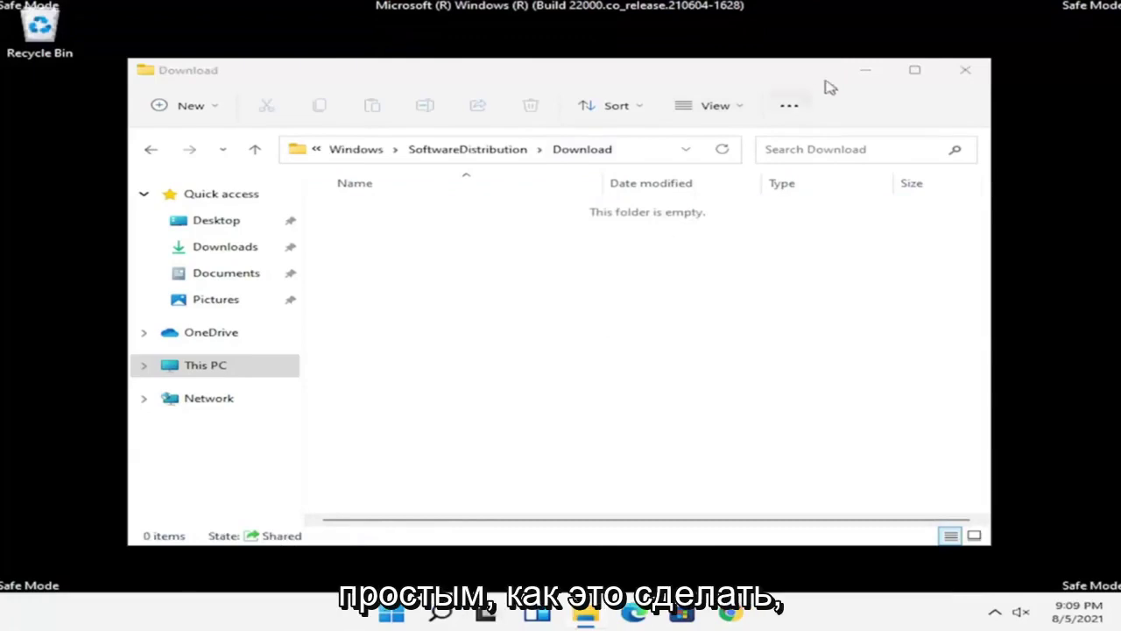
pyautogui.click(967, 73)
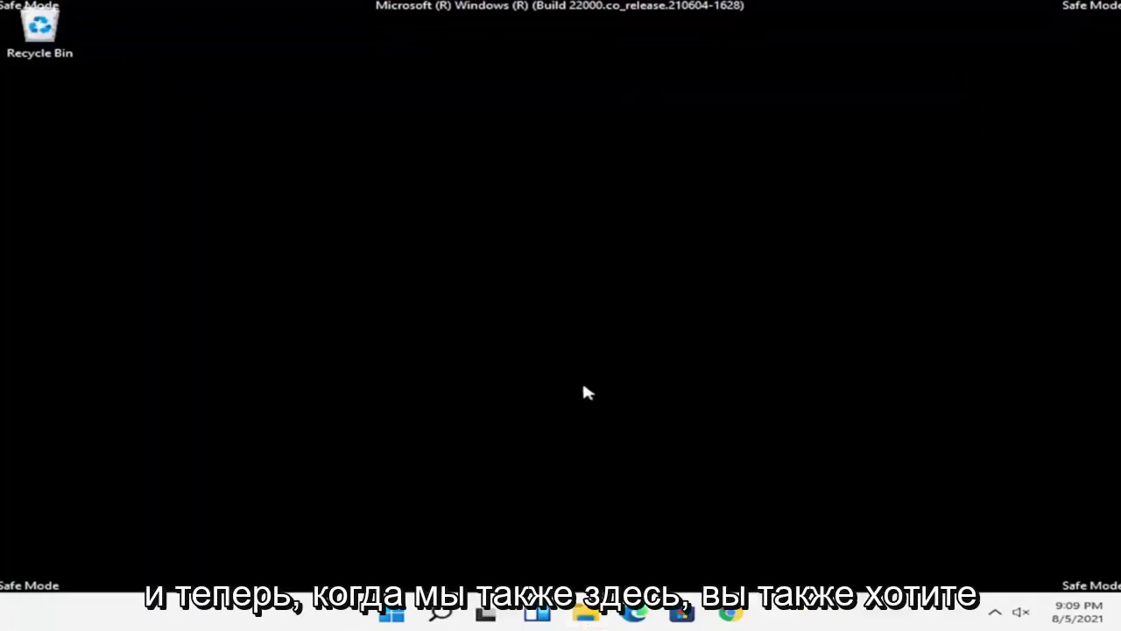
pyautogui.click(443, 611)
pyautogui.click(442, 611)
pyautogui.click(443, 611)
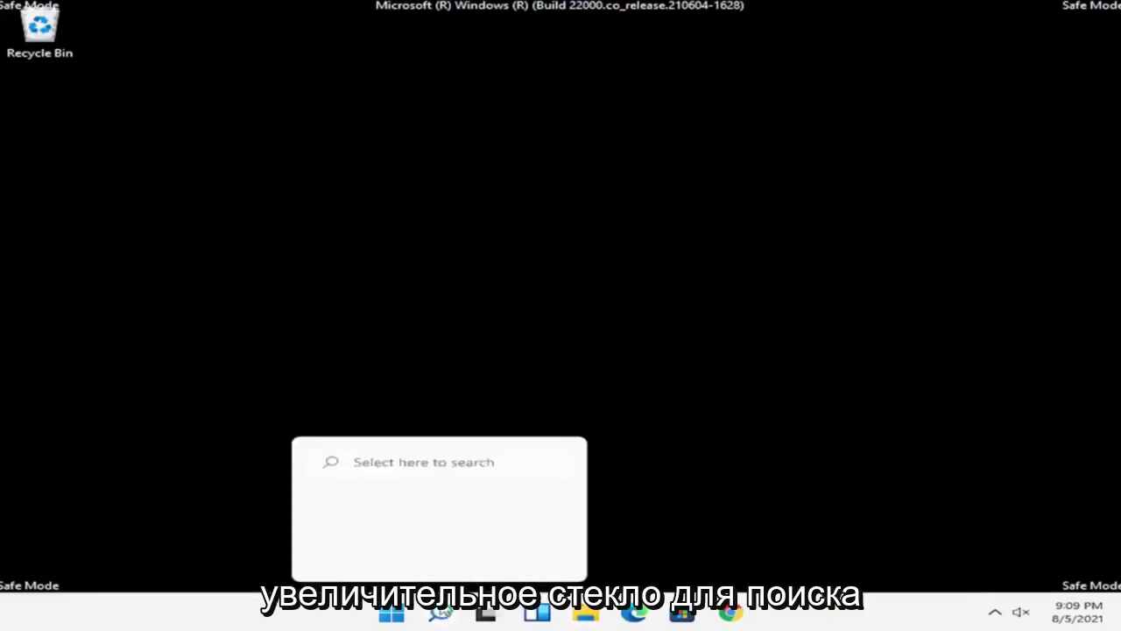
pyautogui.click(407, 465)
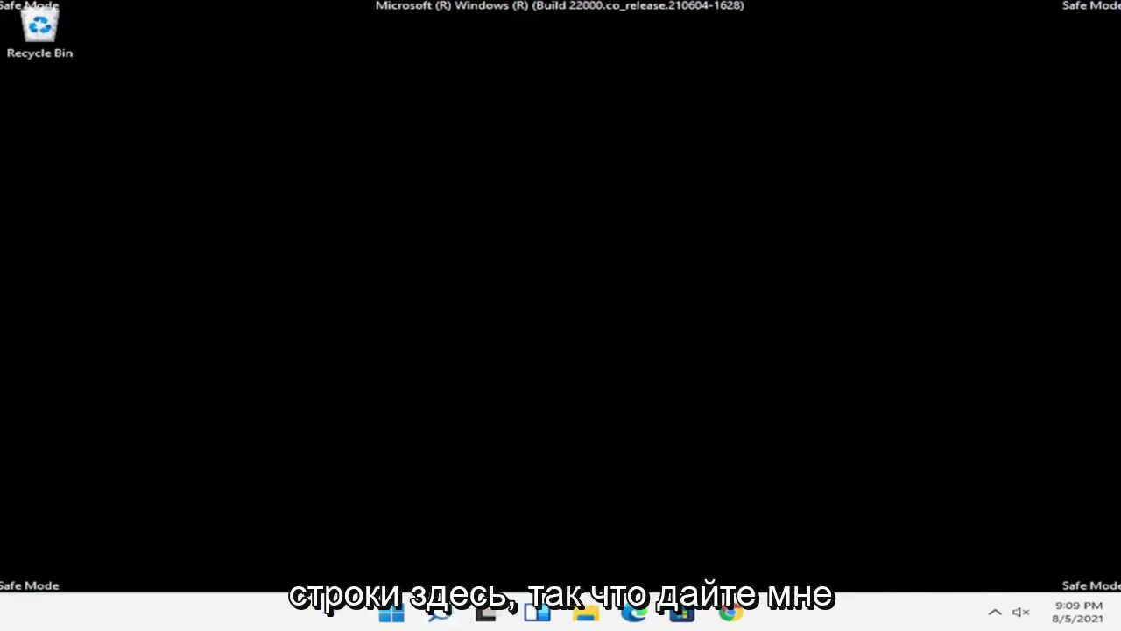
pyautogui.rightClick(441, 614)
pyautogui.press('Escape')
pyautogui.click(396, 614)
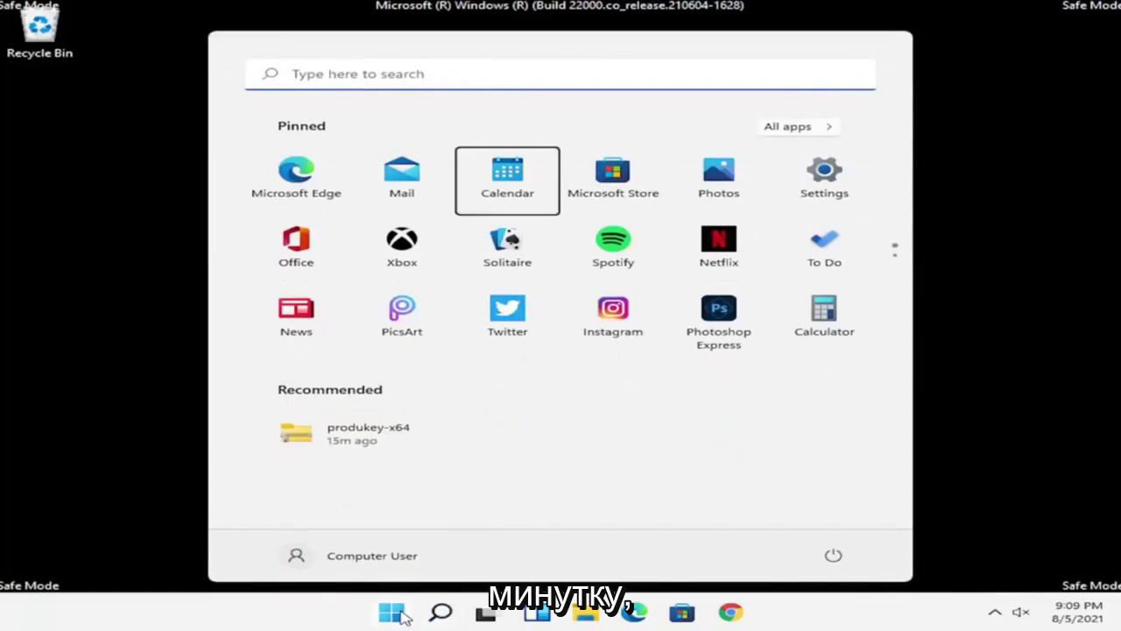
pyautogui.click(412, 75)
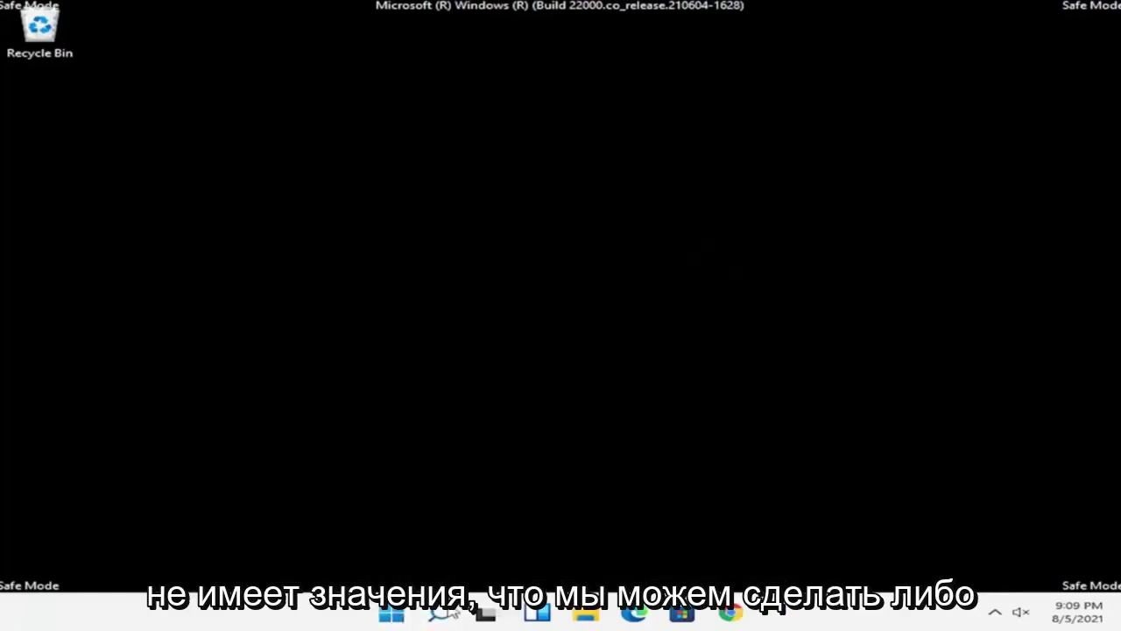
pyautogui.moveTo(449, 611)
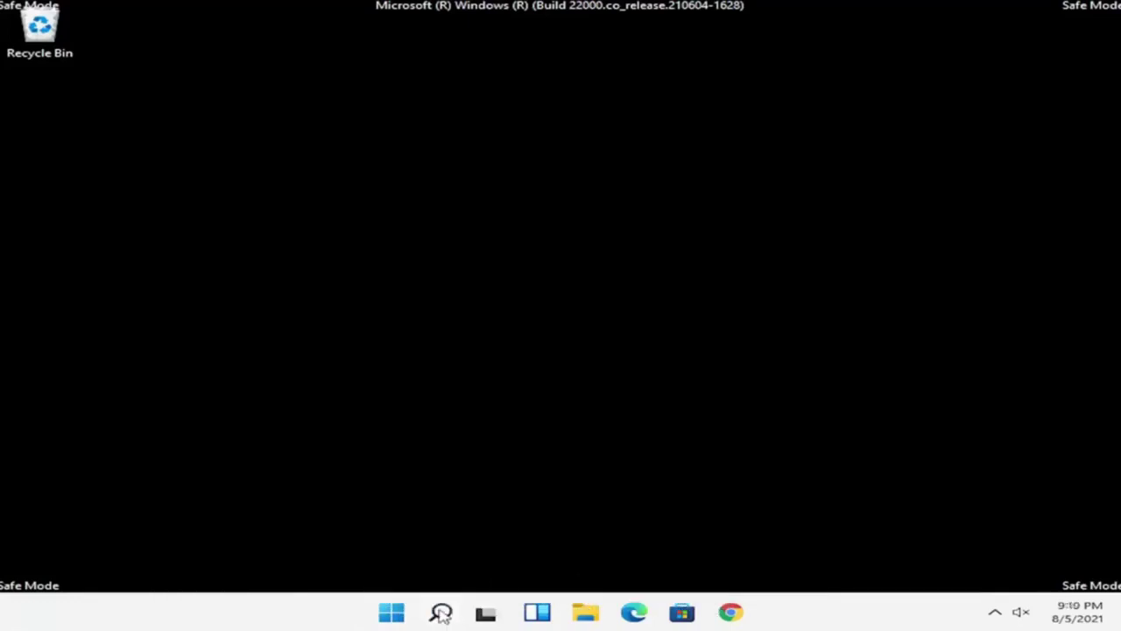
pyautogui.rightClick(442, 613)
pyautogui.rightClick(391, 612)
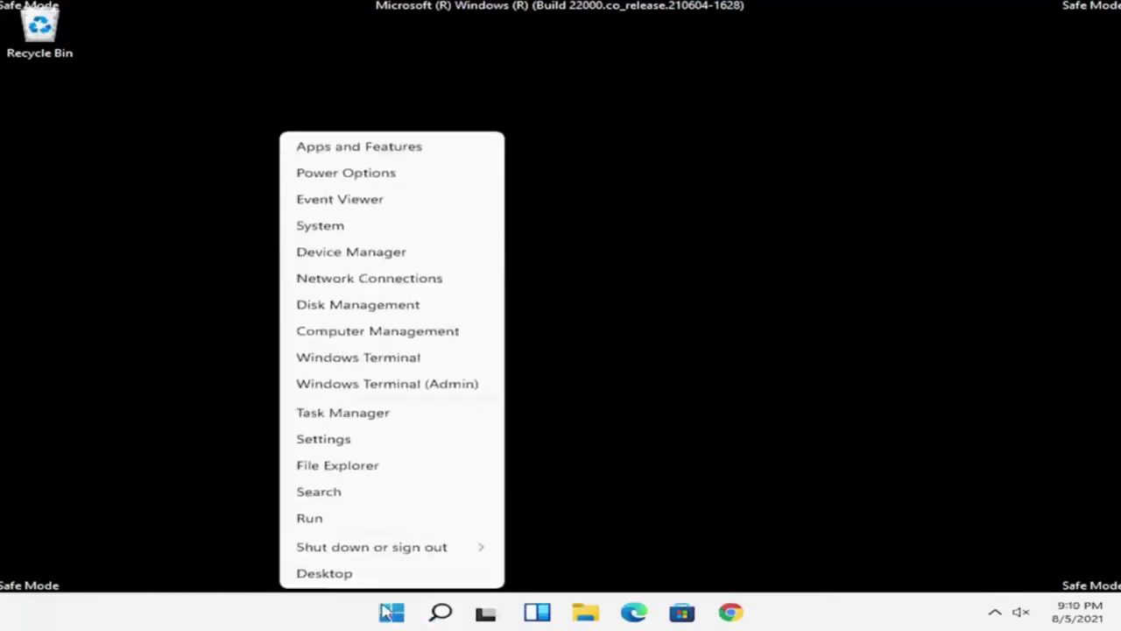
pyautogui.click(335, 492)
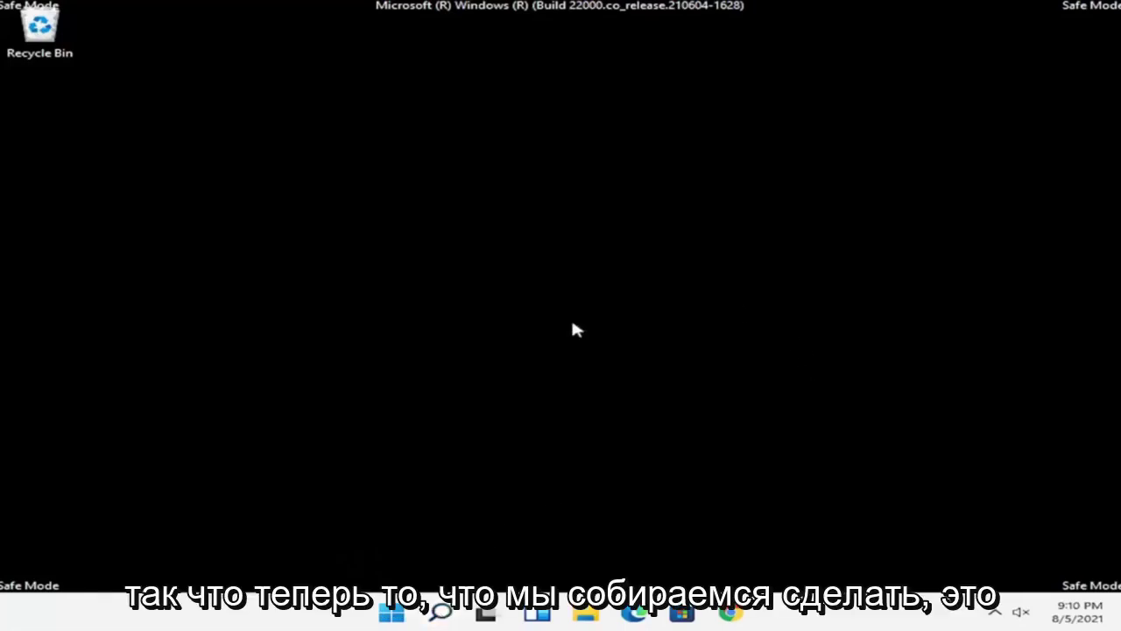
# In Task Manager's Run new task, enter cmd with administrative privileges
pyautogui.rightClick(391, 615)
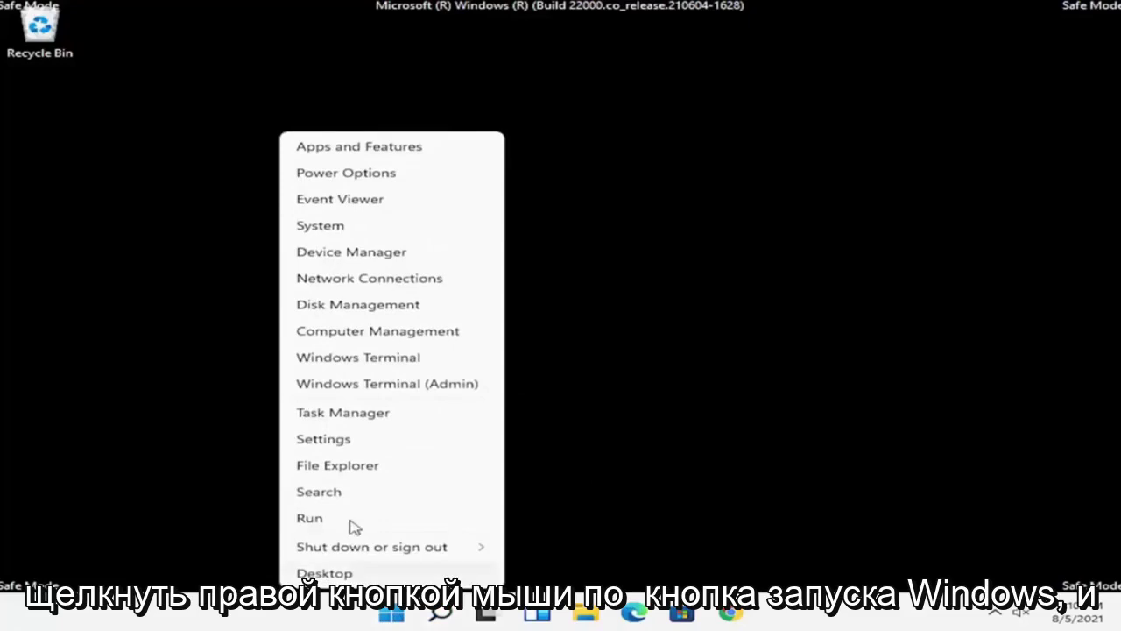
pyautogui.click(338, 412)
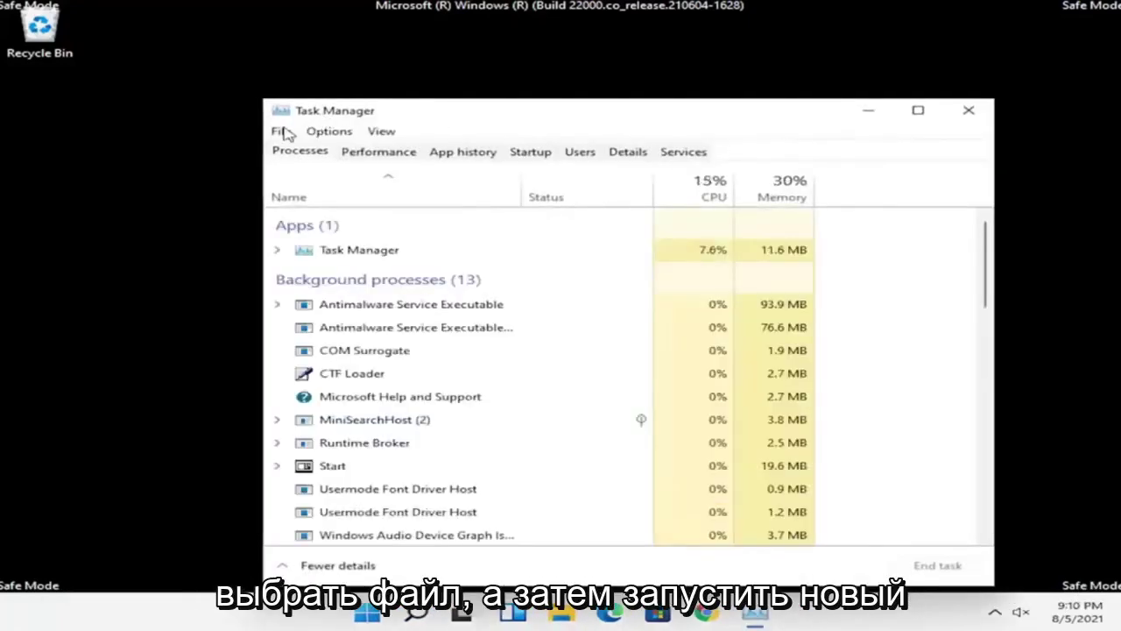
pyautogui.click(282, 131)
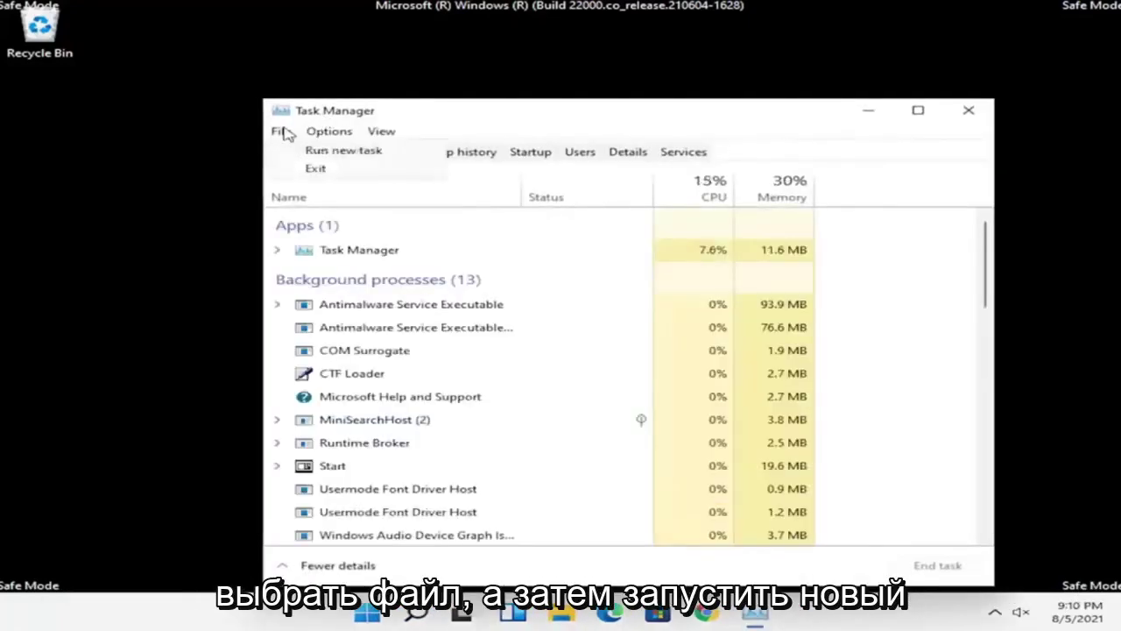
pyautogui.click(386, 158)
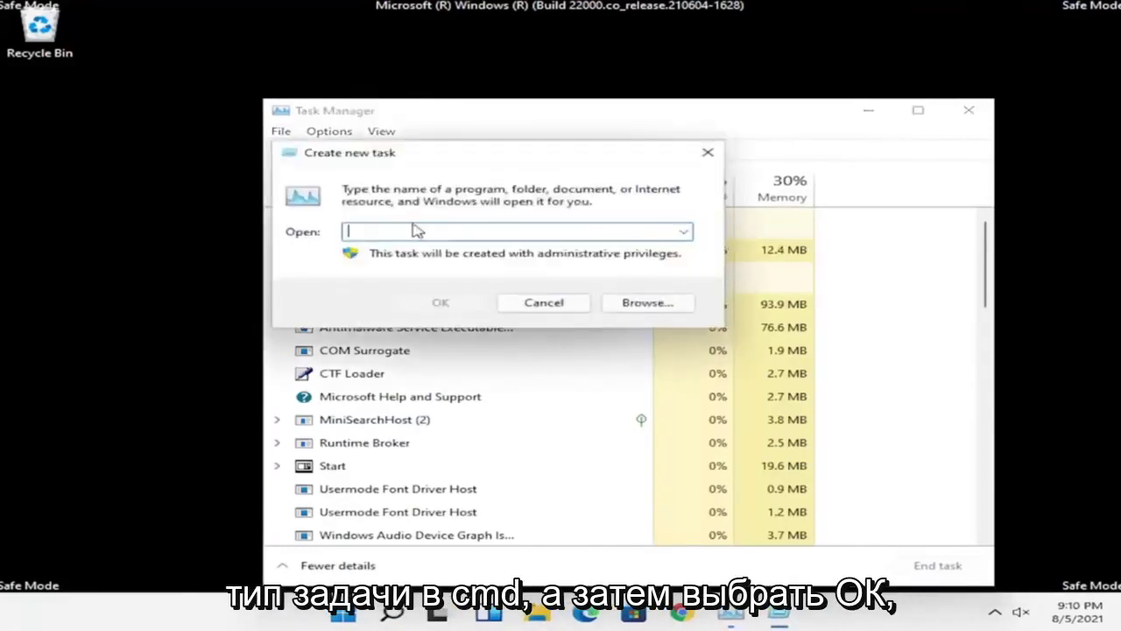
pyautogui.write('cmd')
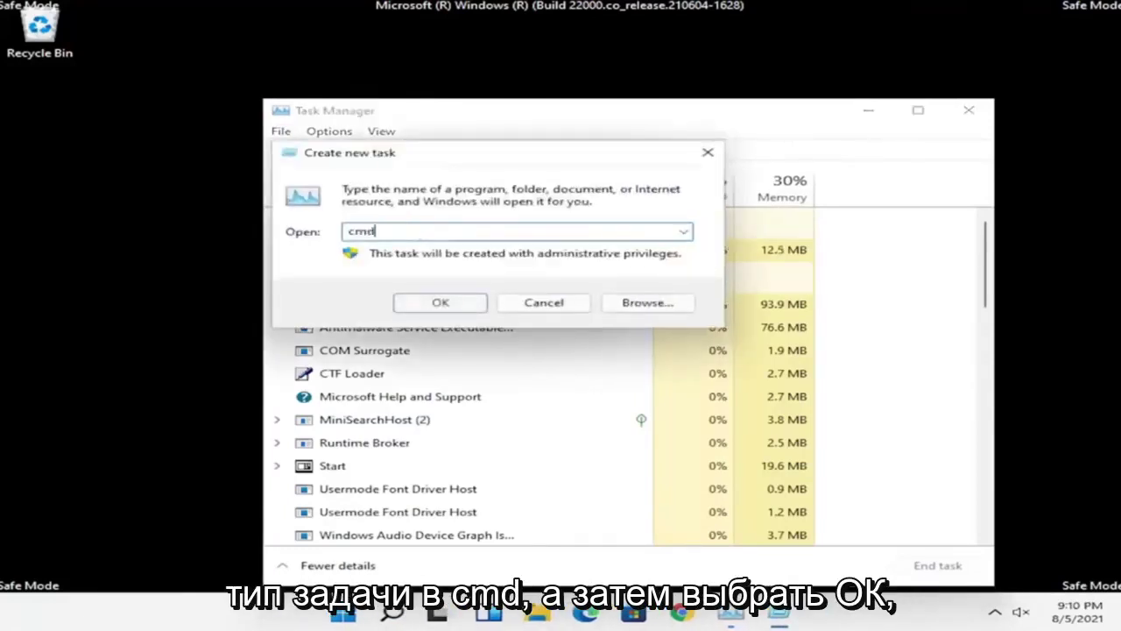
pyautogui.click(445, 303)
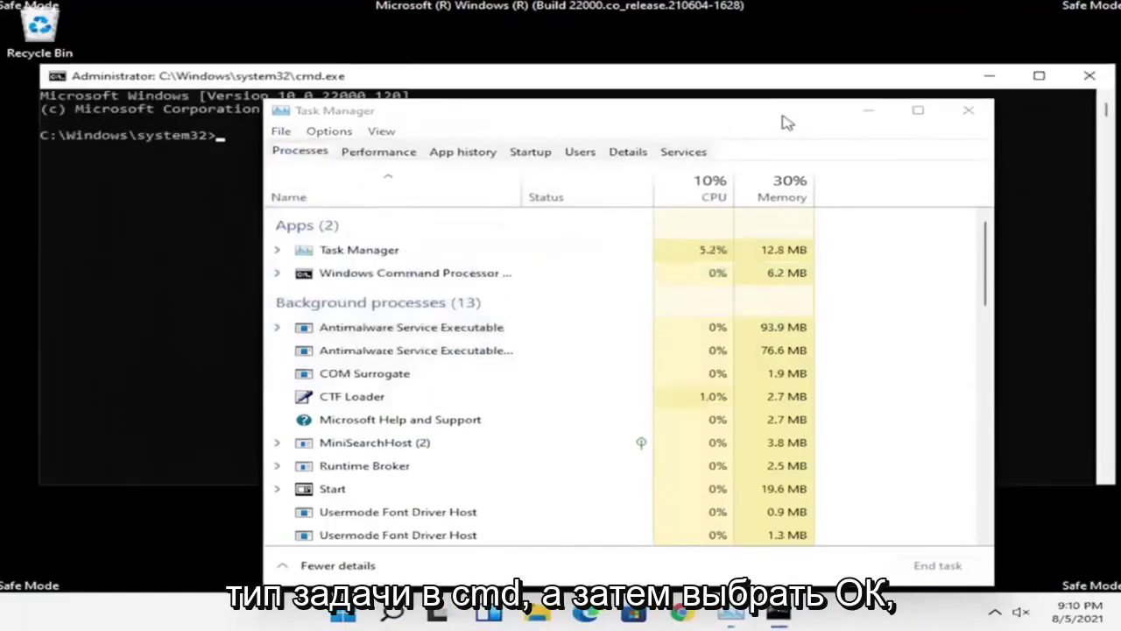
# Close Task Manager and run sfc /scannow in the administrator Command Prompt
pyautogui.click(969, 110)
pyautogui.write('s')
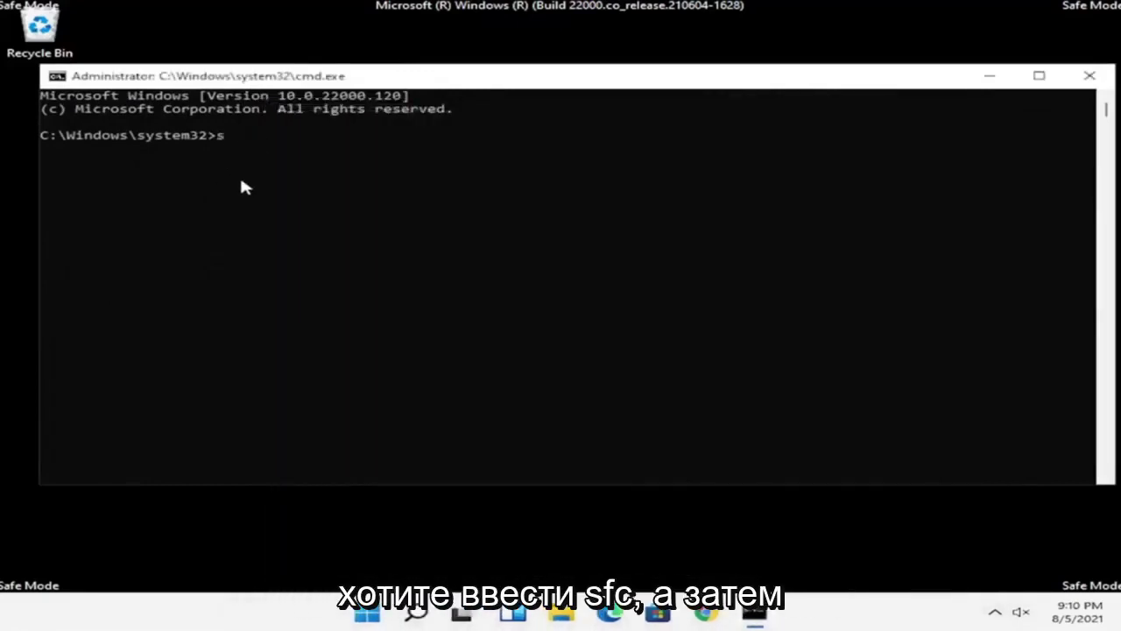
pyautogui.write('fc /scannow')
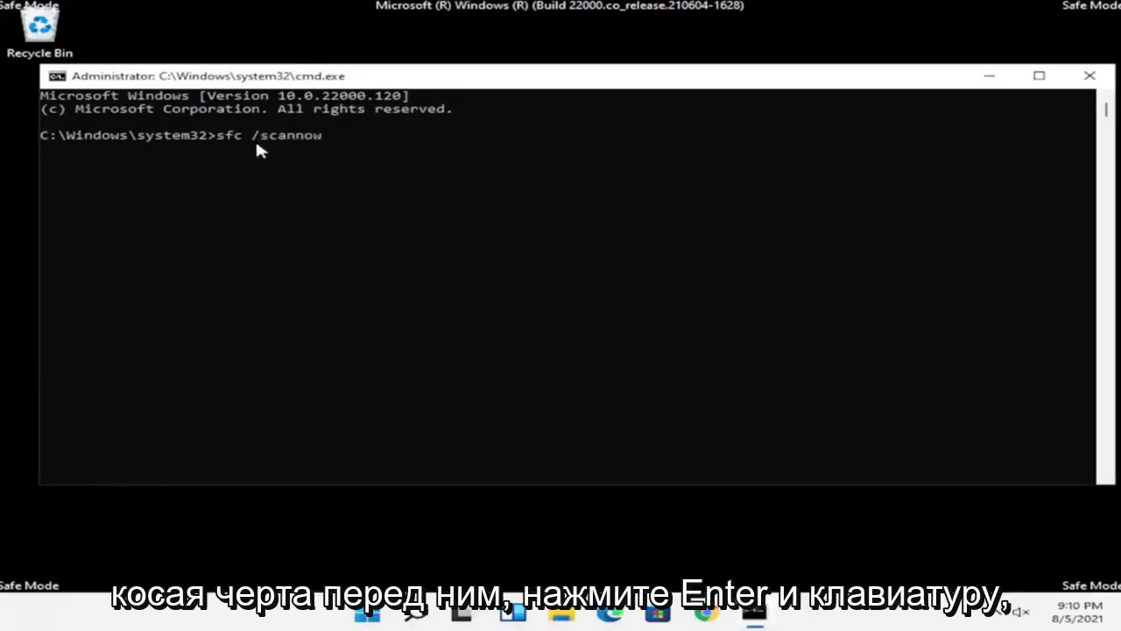
pyautogui.press('Return')
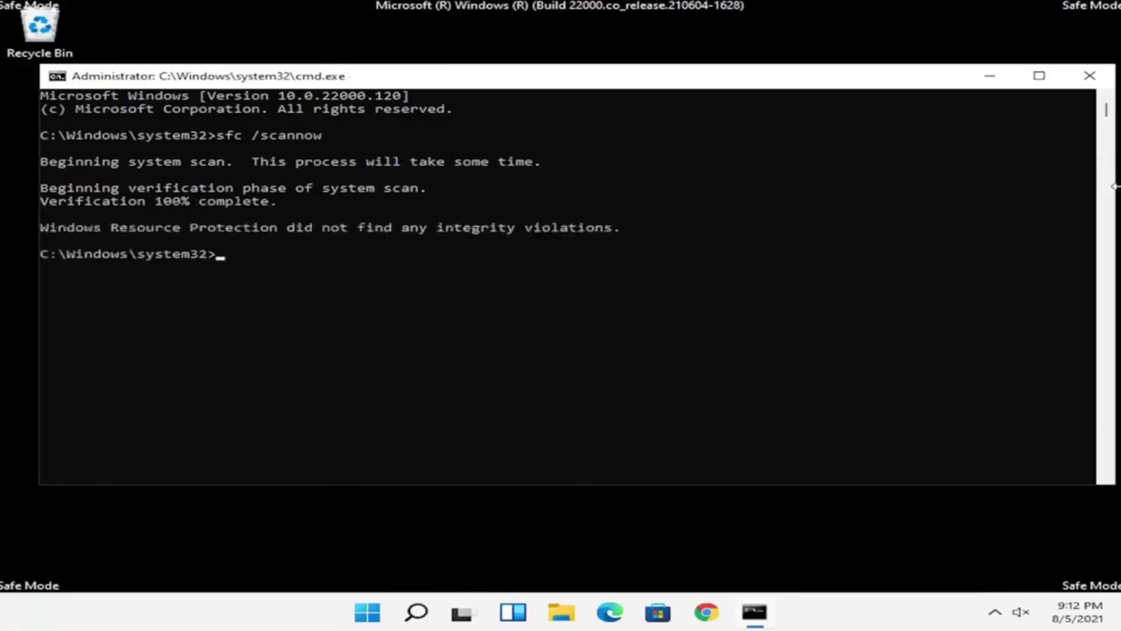
# Close Command Prompt and restart via Shut down or sign out > Restart
pyautogui.click(1090, 76)
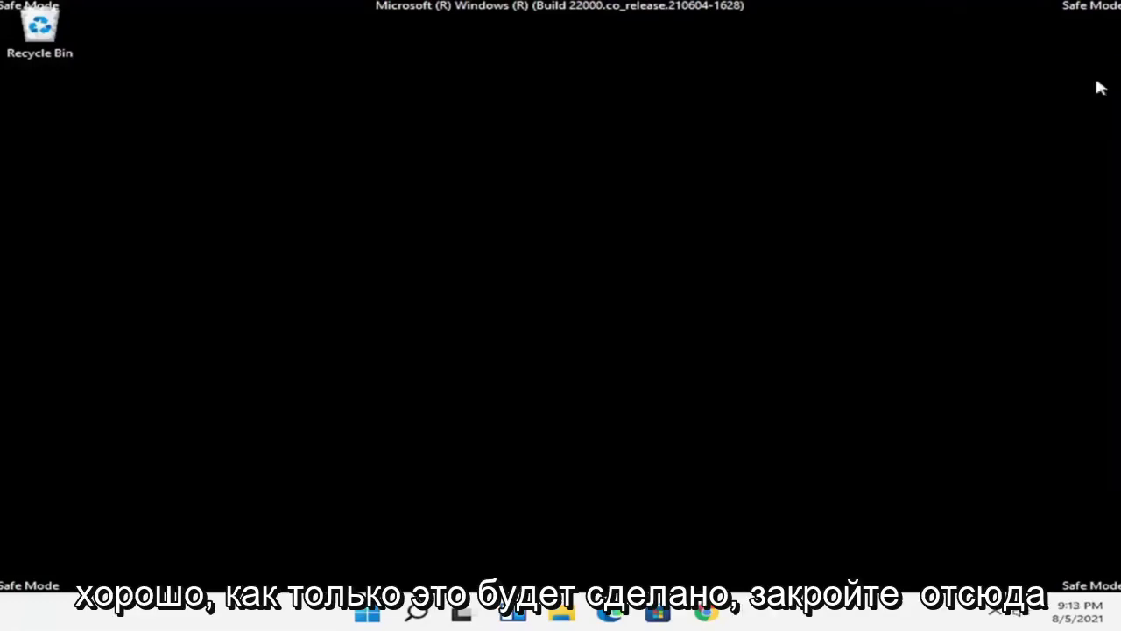
pyautogui.rightClick(392, 612)
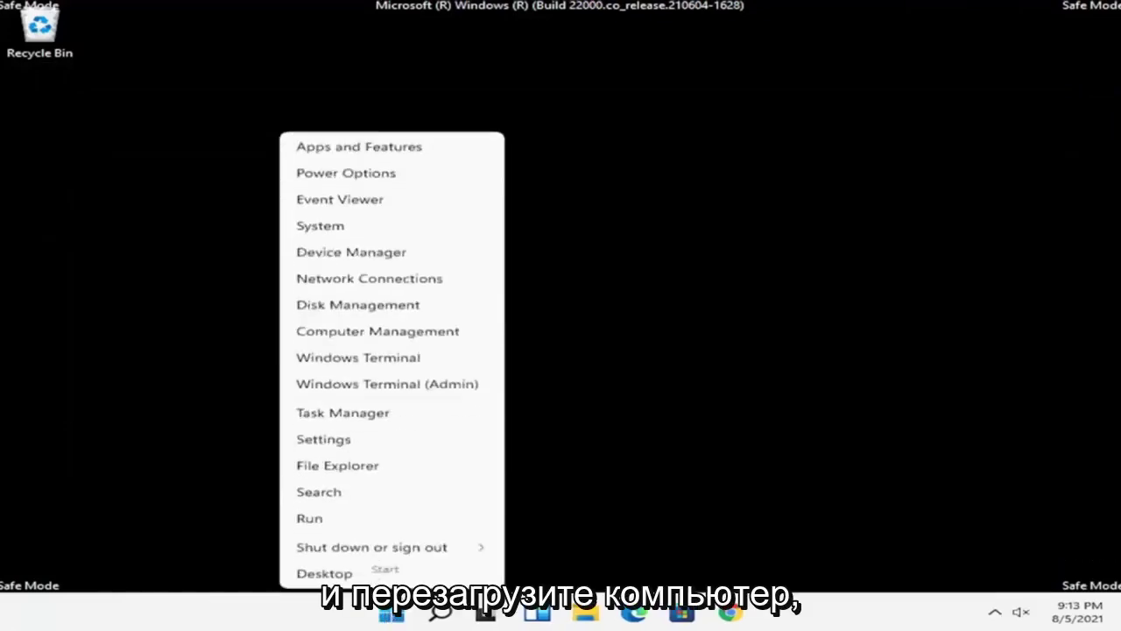
pyautogui.click(953, 463)
pyautogui.rightClick(391, 612)
pyautogui.moveTo(374, 557)
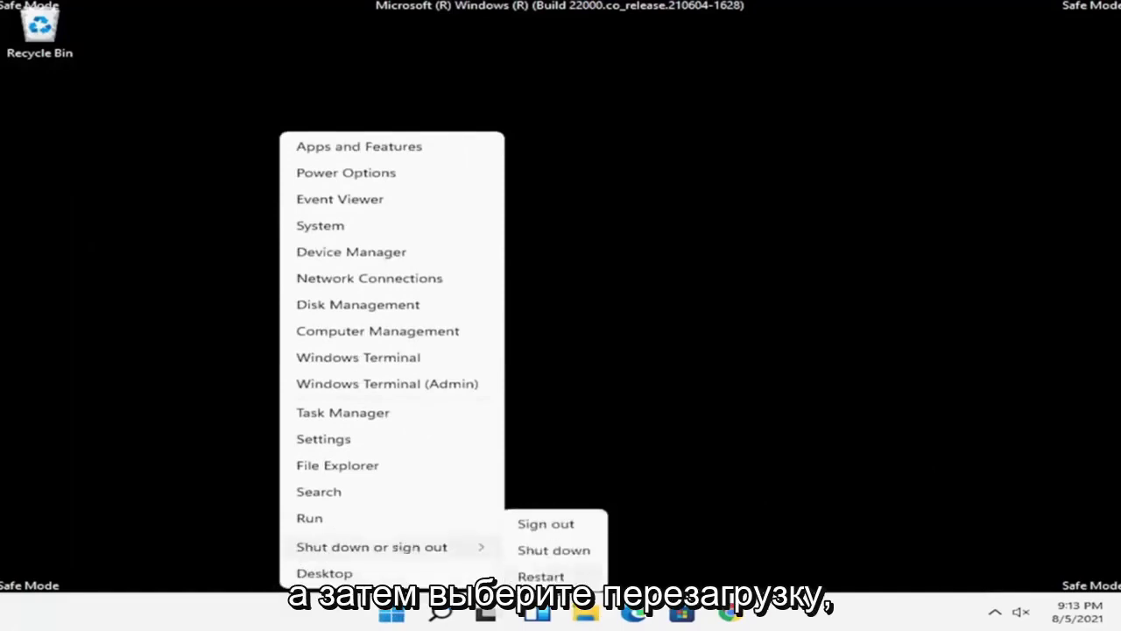
pyautogui.click(541, 576)
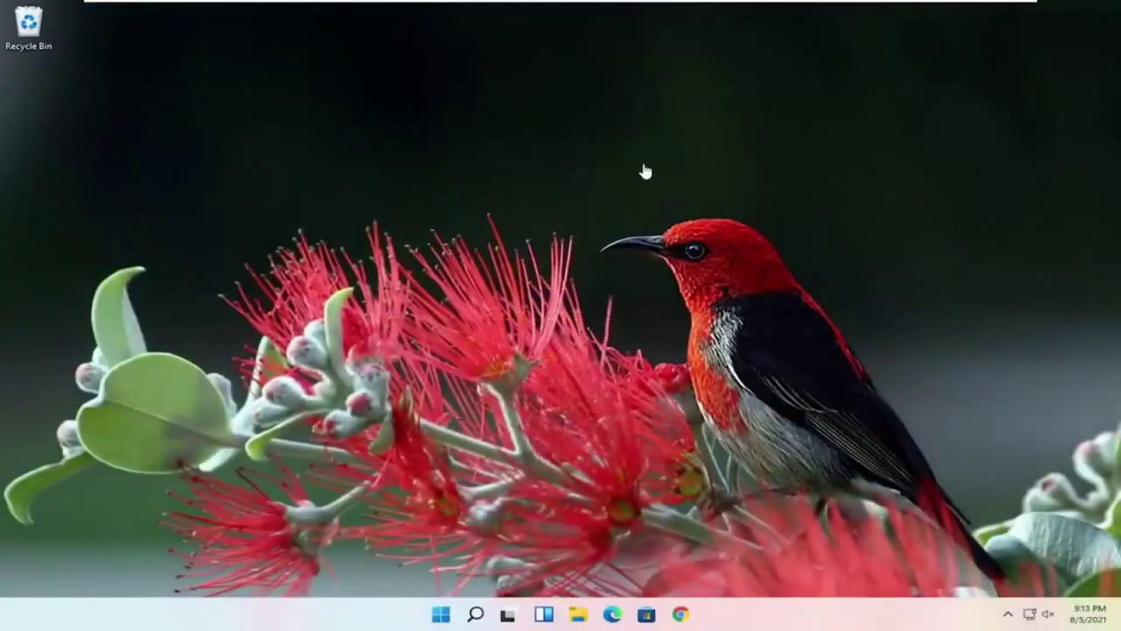
# Search 'updates', run Check for updates in Windows Update, then close Settings
pyautogui.click(475, 616)
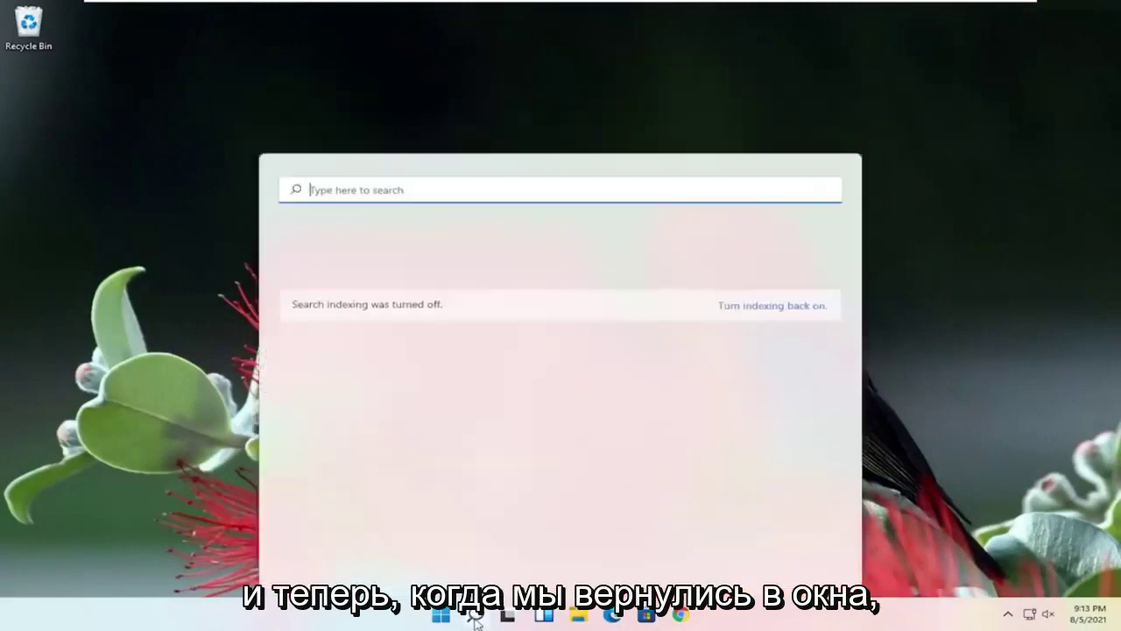
pyautogui.write('updates')
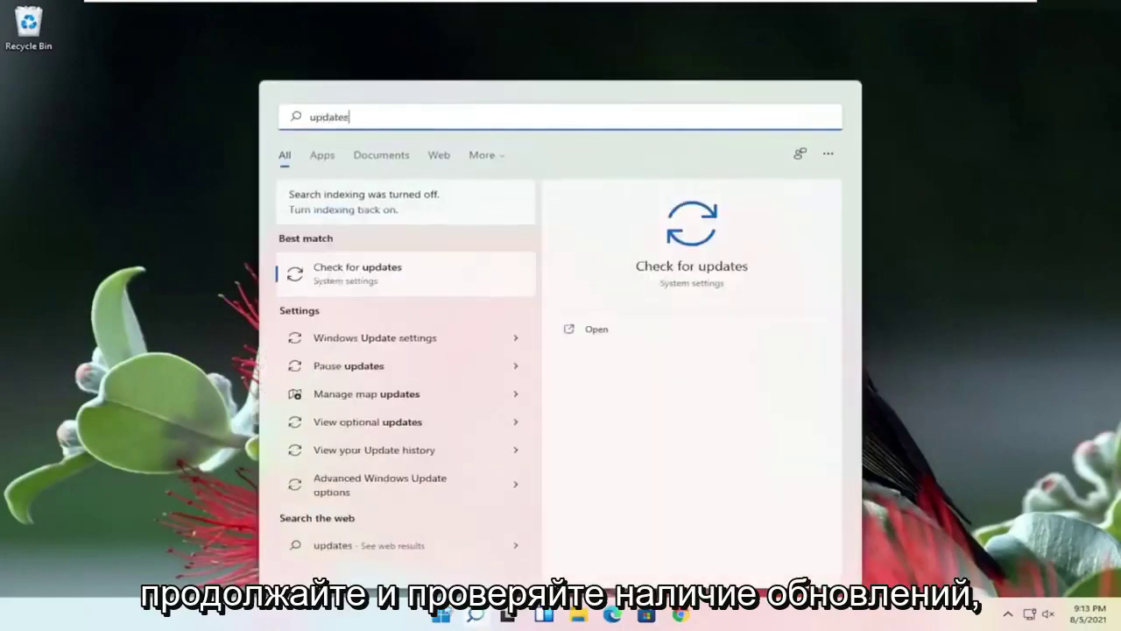
pyautogui.click(380, 273)
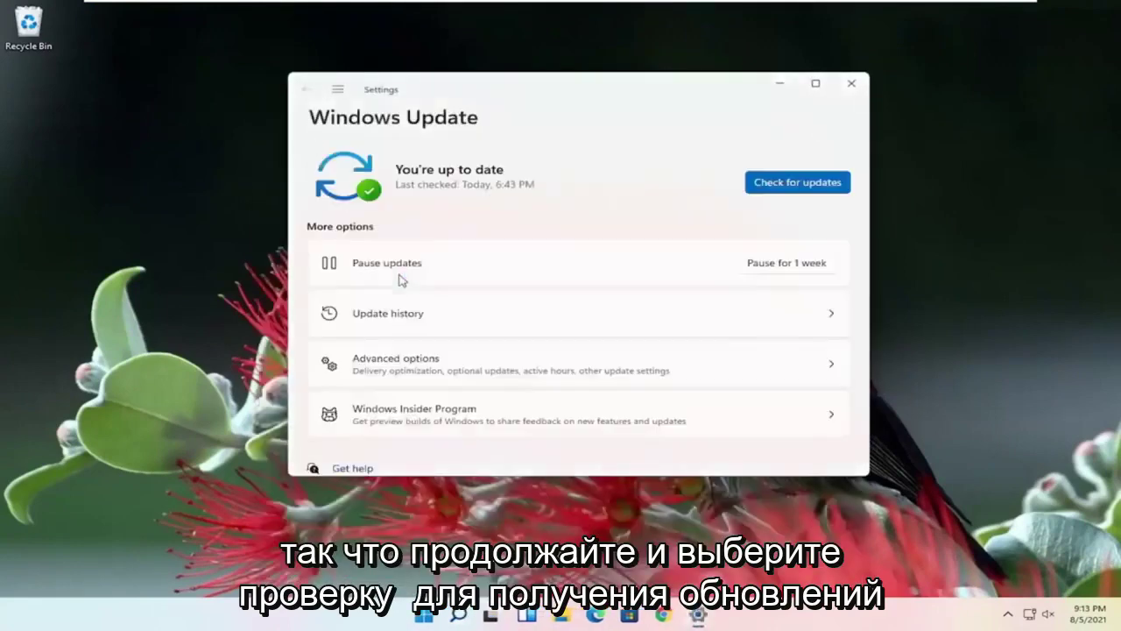
pyautogui.click(803, 186)
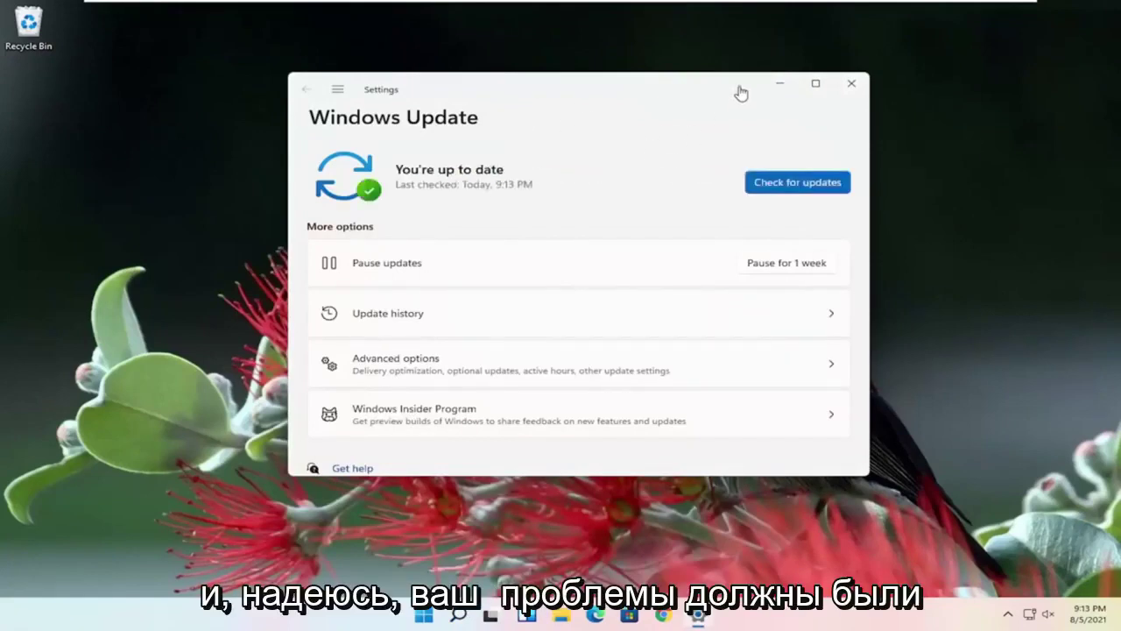
pyautogui.click(851, 84)
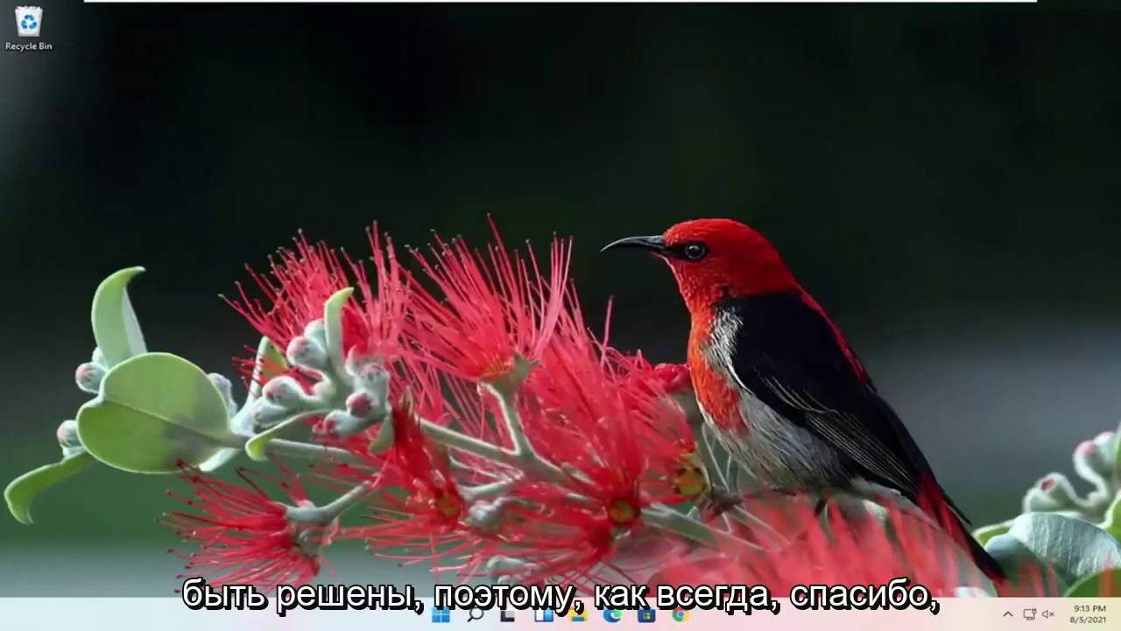